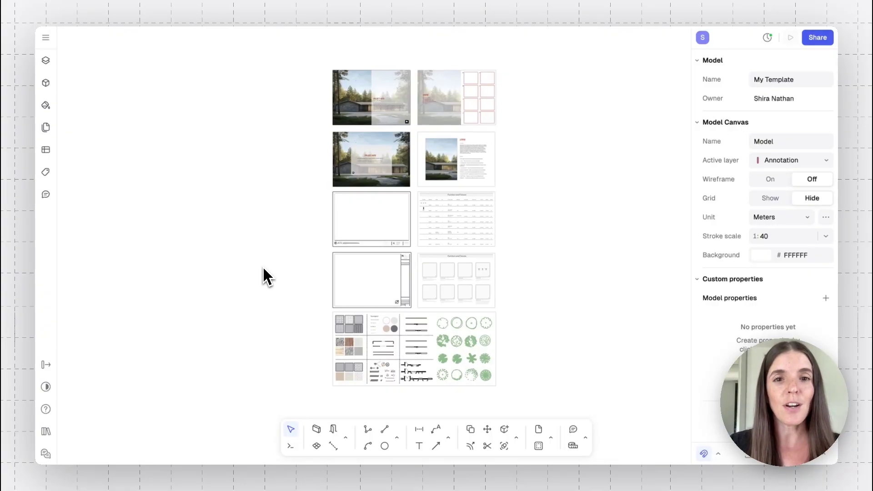
# Step: Pan and zoom the canvas to a close view of the template's material textures, text styles and dimension swatches
pyautogui.keyDown('ctrl'); pyautogui.scroll(1, 262, 267); pyautogui.keyUp('ctrl')
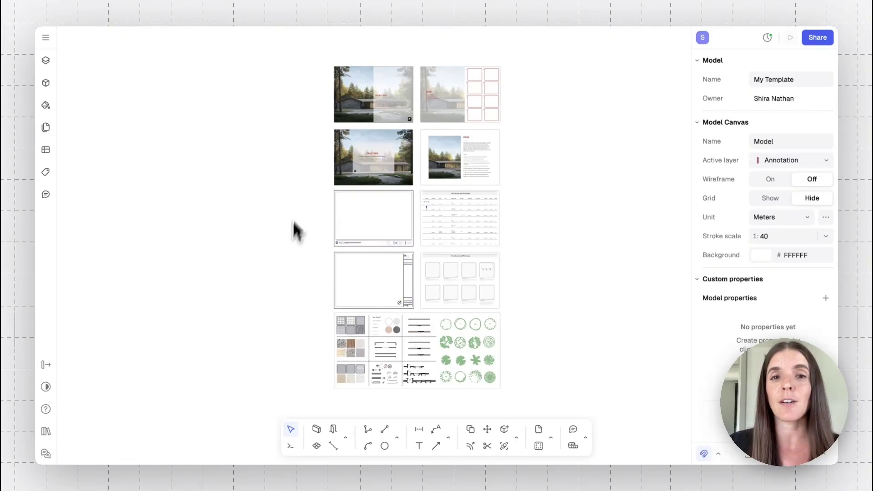
pyautogui.keyDown('ctrl'); pyautogui.scroll(3, 301, 191); pyautogui.keyUp('ctrl')
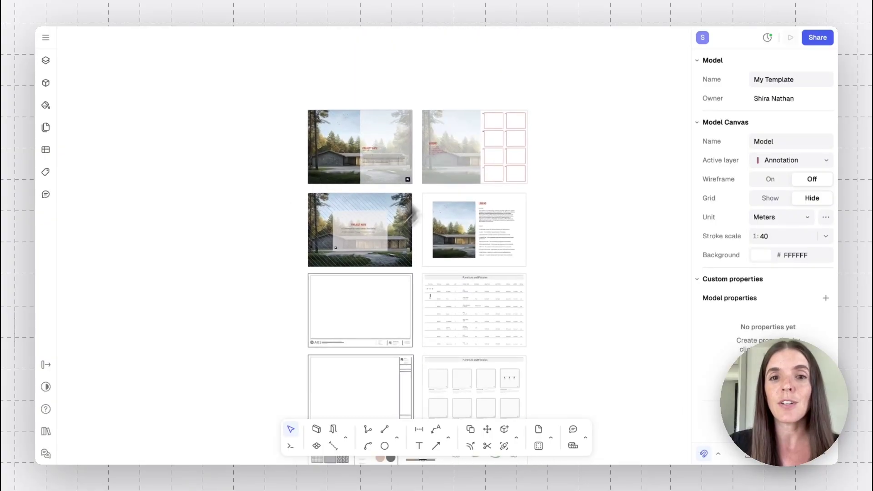
pyautogui.scroll(-5, 306, 287)
pyautogui.scroll(-1, 306, 282)
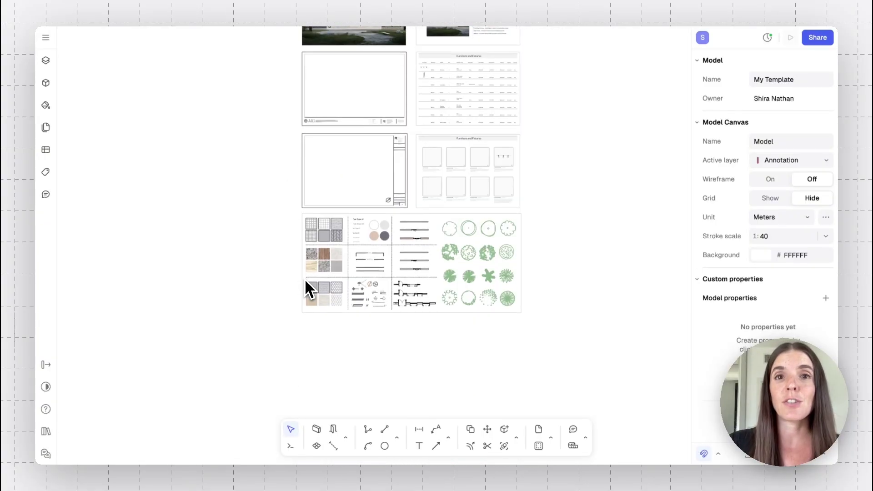
pyautogui.keyDown('ctrl'); pyautogui.scroll(5, 305, 282); pyautogui.keyUp('ctrl')
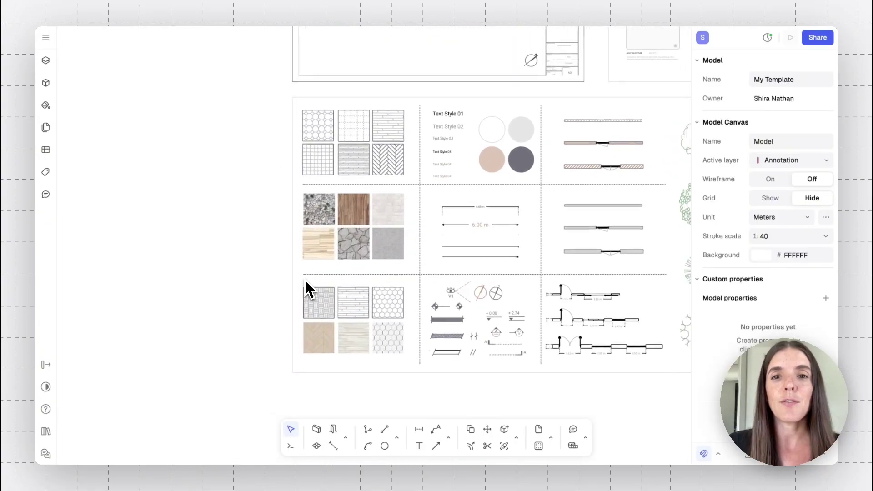
pyautogui.hscroll(5, 305, 281)
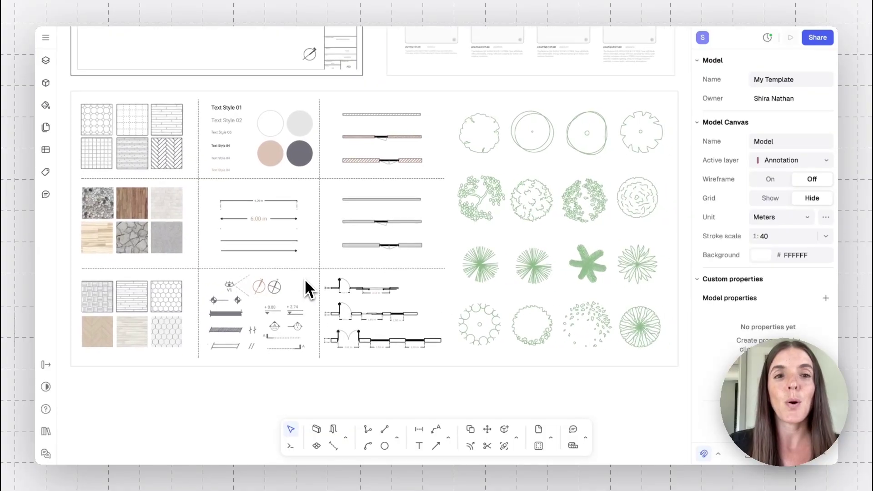
pyautogui.hscroll(-2, 306, 287)
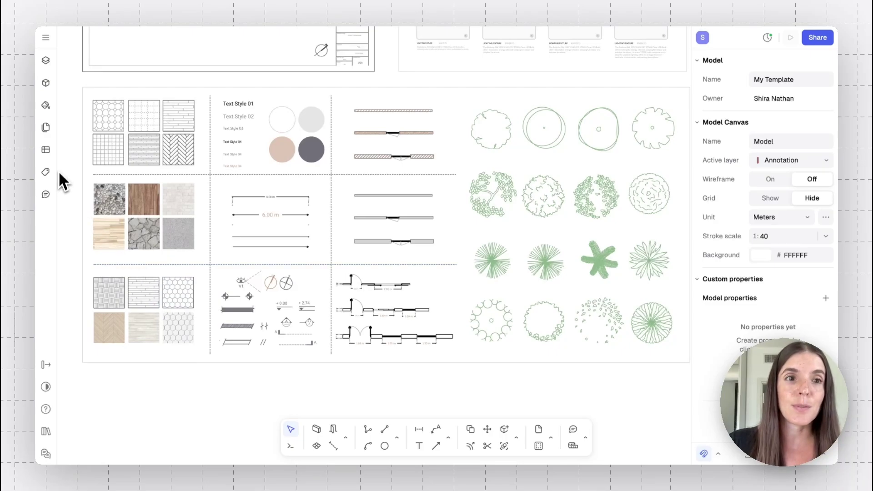
pyautogui.keyDown('ctrl'); pyautogui.scroll(5, 60, 159); pyautogui.keyUp('ctrl')
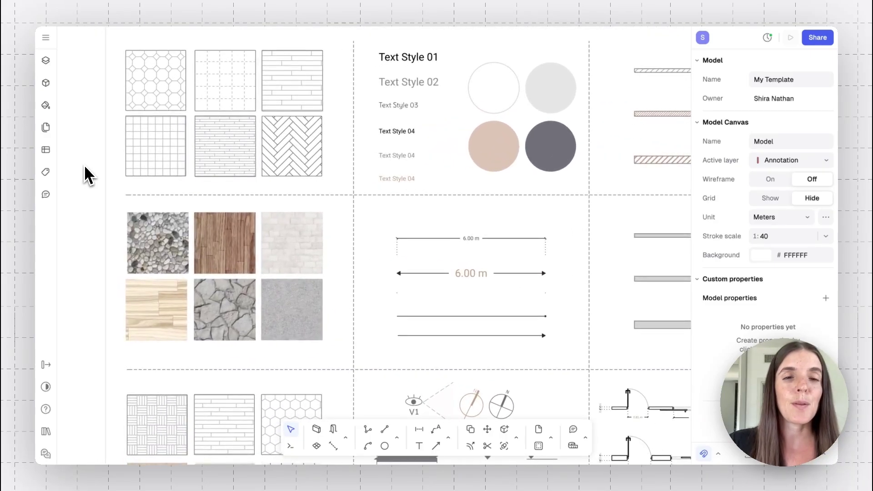
pyautogui.scroll(2, 86, 168)
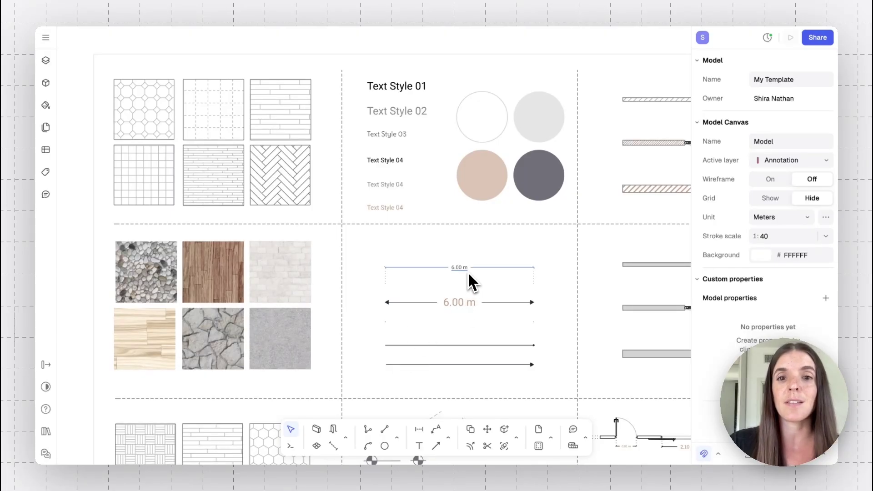
pyautogui.scroll(-1, 377, 263)
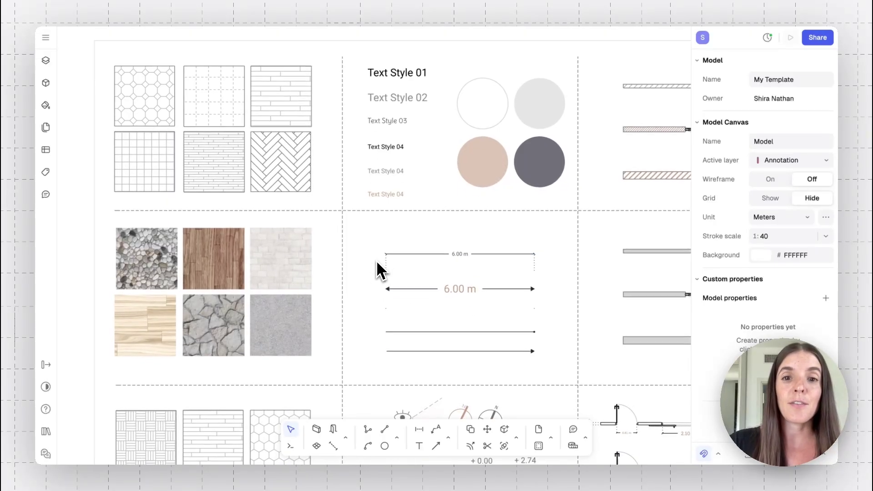
pyautogui.scroll(-5, 377, 268)
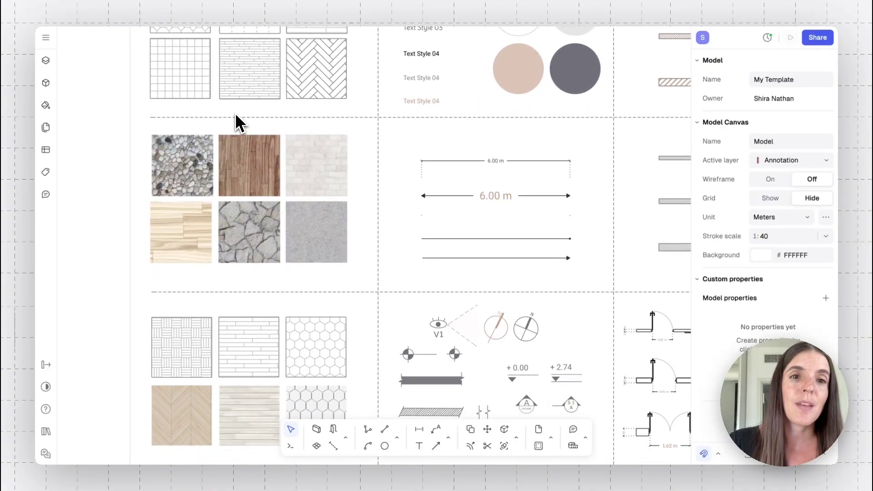
pyautogui.click(195, 405)
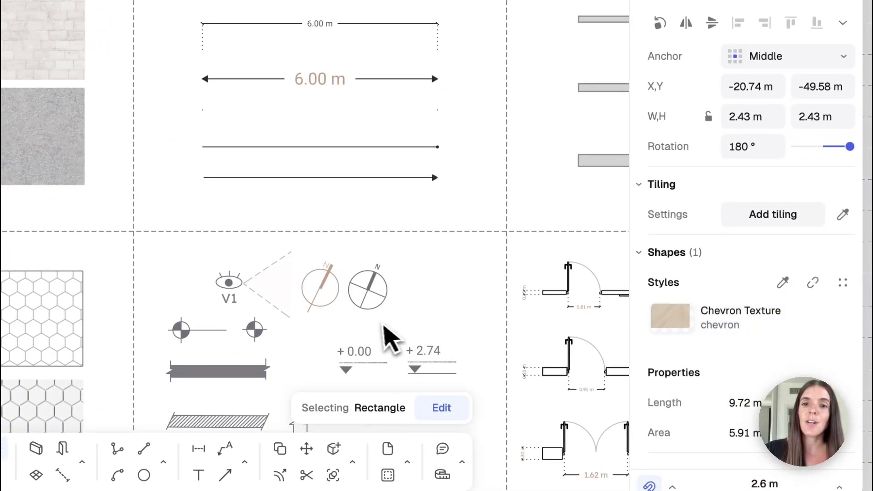
pyautogui.scroll(-3, 386, 334)
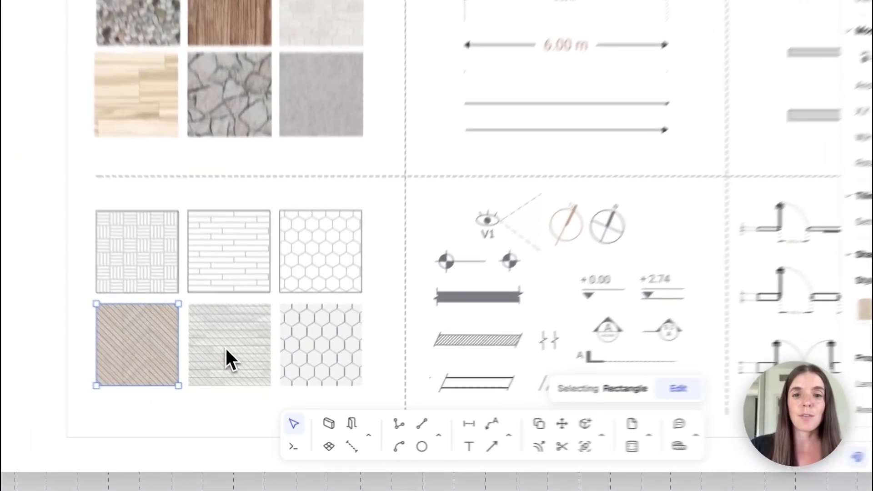
pyautogui.click(240, 383)
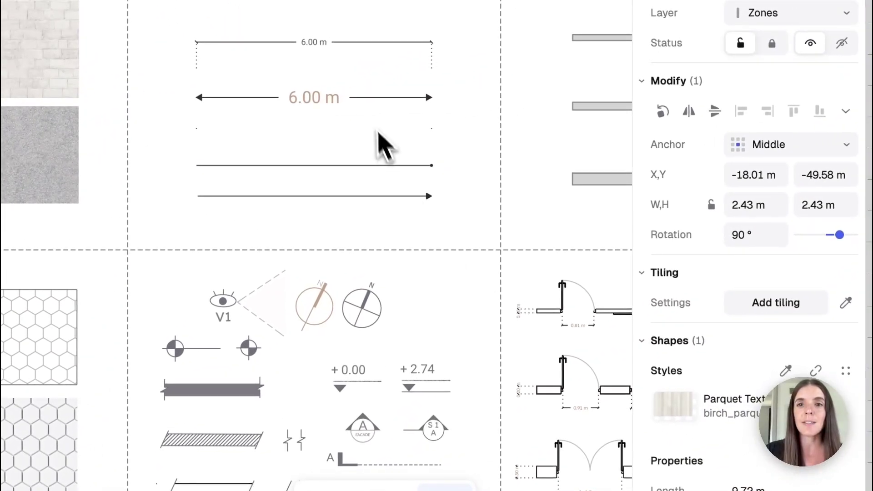
pyautogui.click(366, 114)
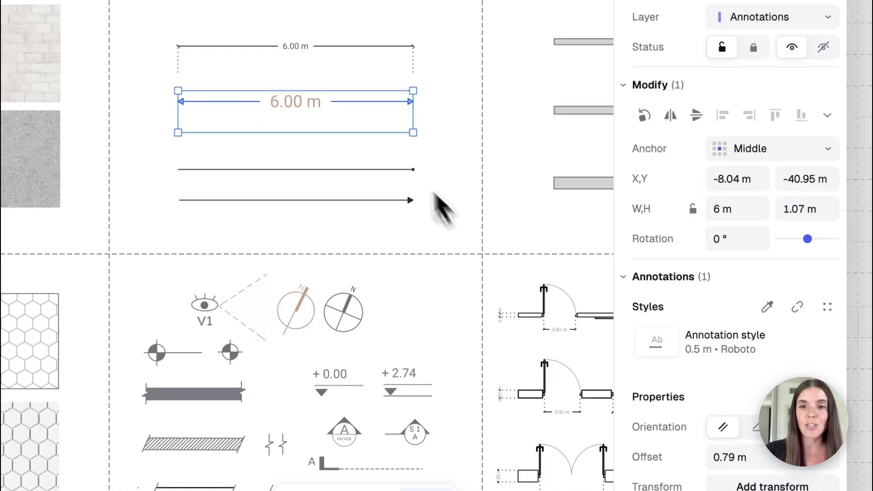
pyautogui.scroll(10, 399, 152)
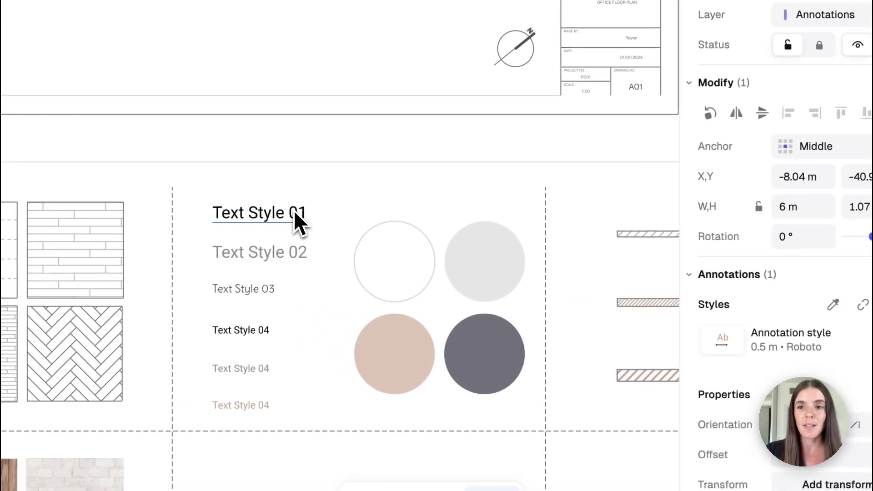
pyautogui.click(238, 217)
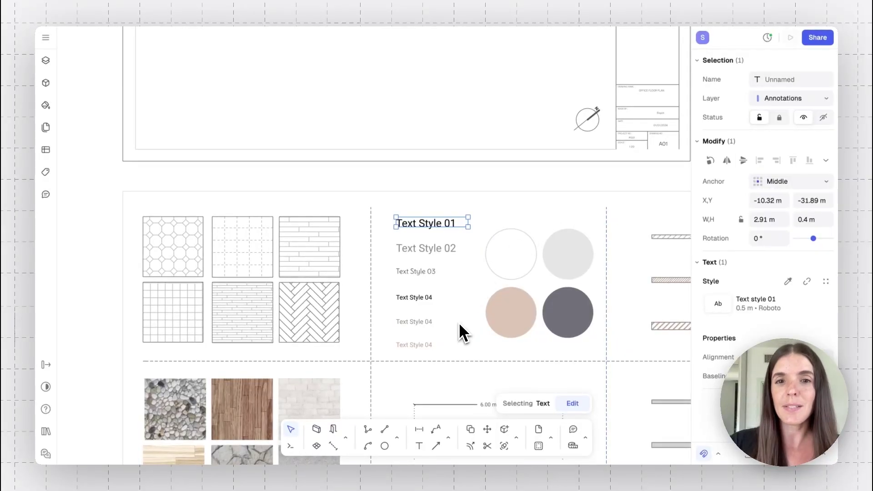
pyautogui.scroll(-4, 459, 324)
pyautogui.keyDown('ctrl'); pyautogui.scroll(-3, 459, 323); pyautogui.keyUp('ctrl')
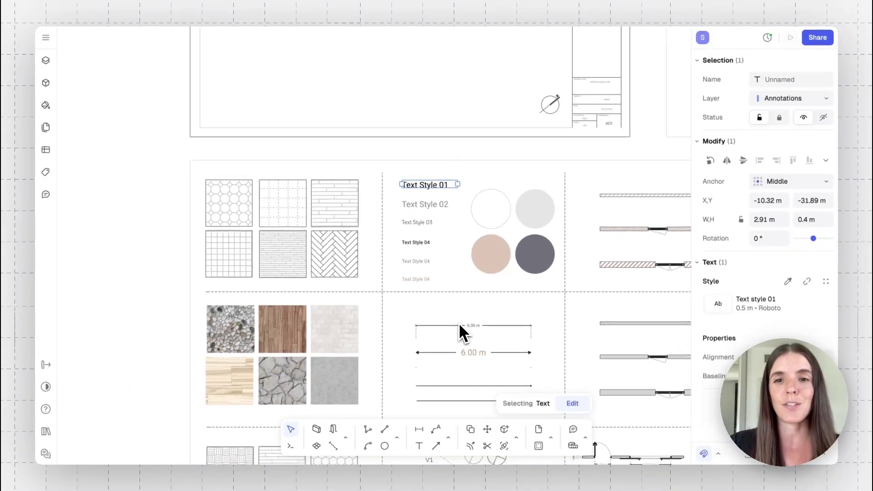
pyautogui.click(457, 310)
pyautogui.hscroll(10, 459, 318)
pyautogui.scroll(-5, 460, 318)
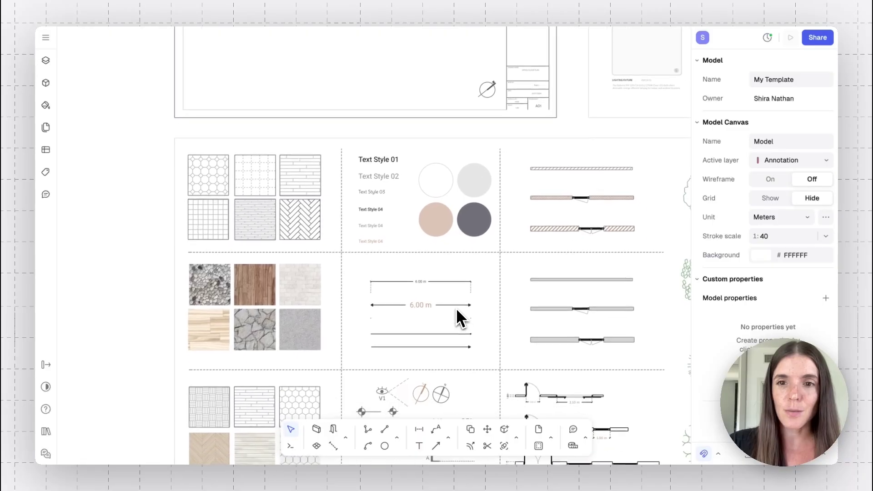
pyautogui.hscroll(6, 460, 316)
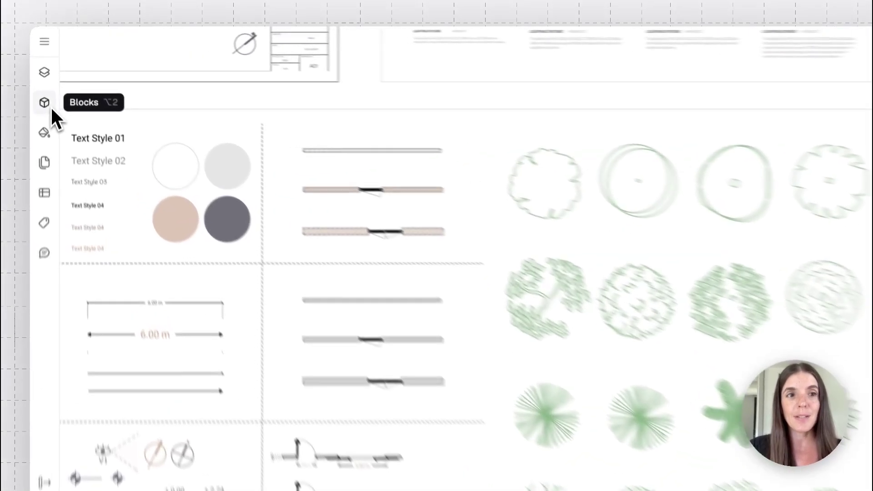
pyautogui.click(51, 84)
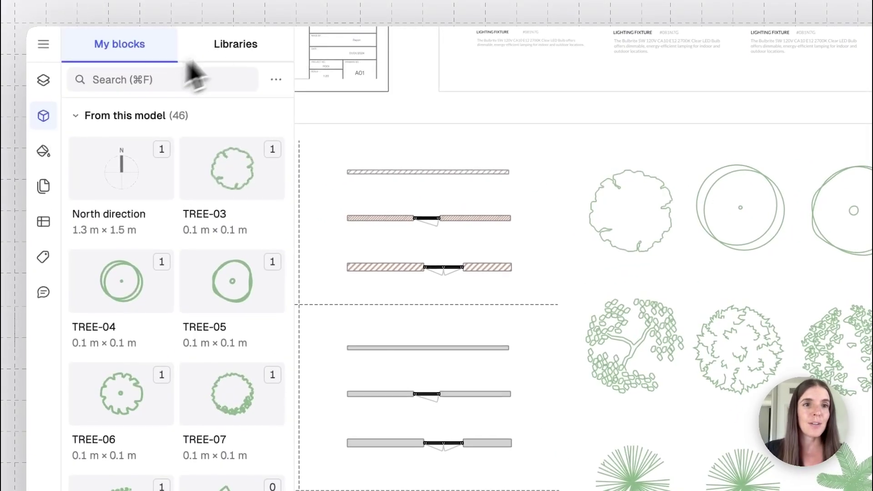
pyautogui.click(243, 43)
pyautogui.scroll(-15, 152, 377)
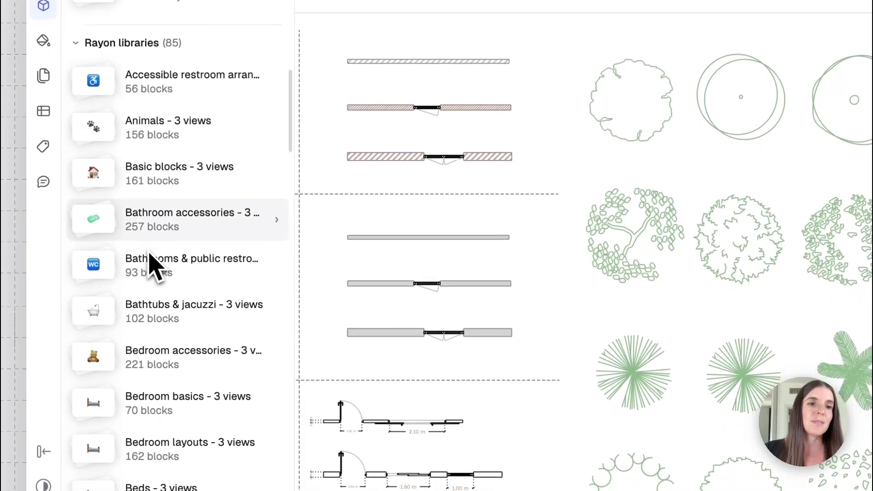
pyautogui.scroll(-6, 152, 263)
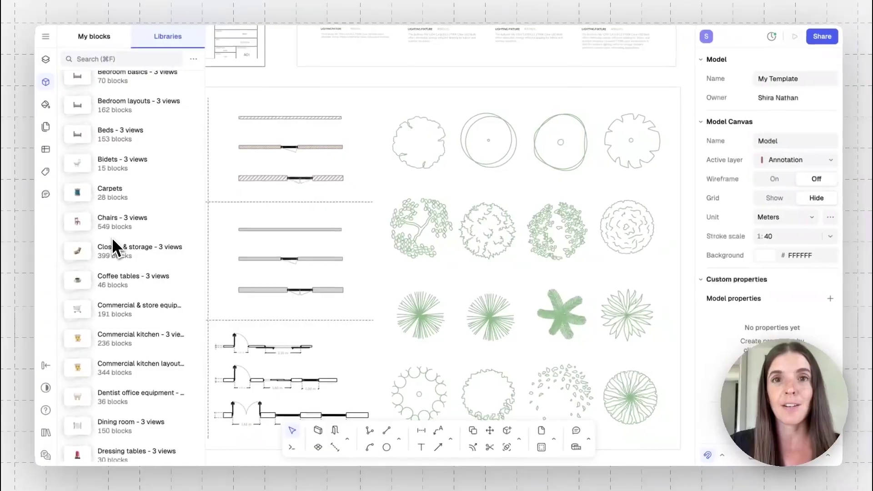
pyautogui.press('Escape')
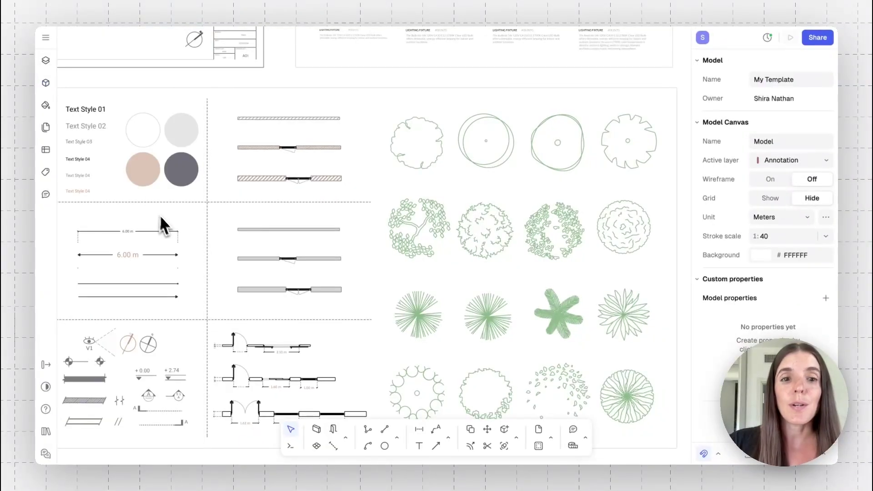
pyautogui.scroll(-4, 220, 265)
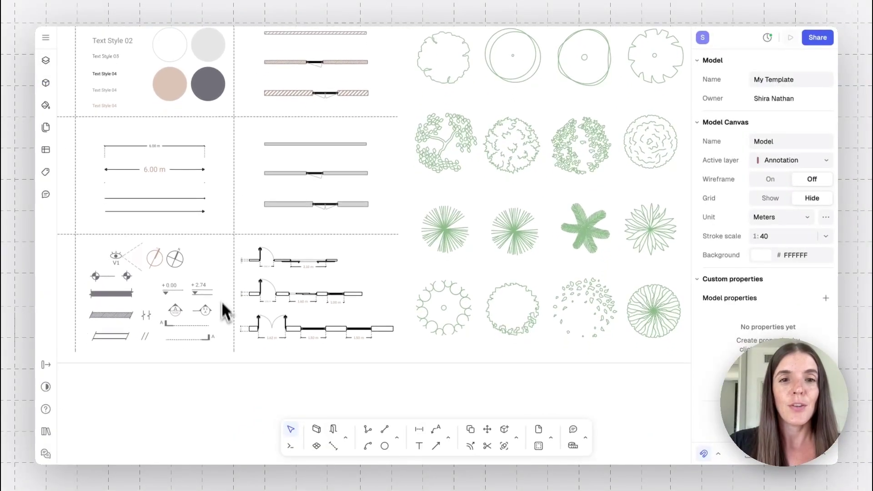
pyautogui.keyDown('ctrl'); pyautogui.scroll(8, 222, 318); pyautogui.keyUp('ctrl')
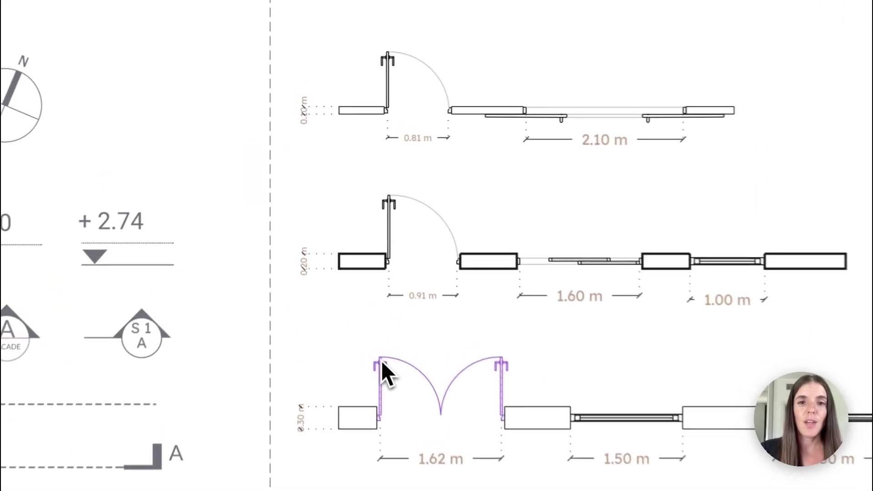
pyautogui.click(381, 360)
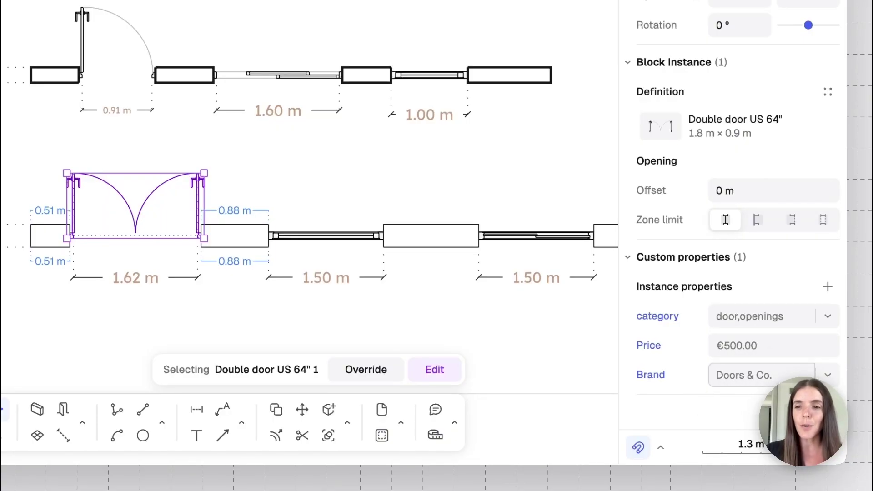
pyautogui.click(827, 286)
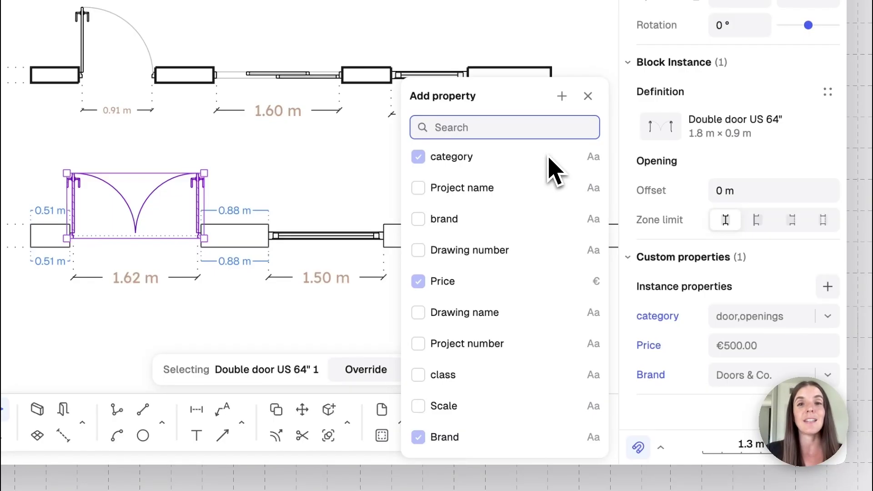
pyautogui.press('Escape')
pyautogui.press('Escape')
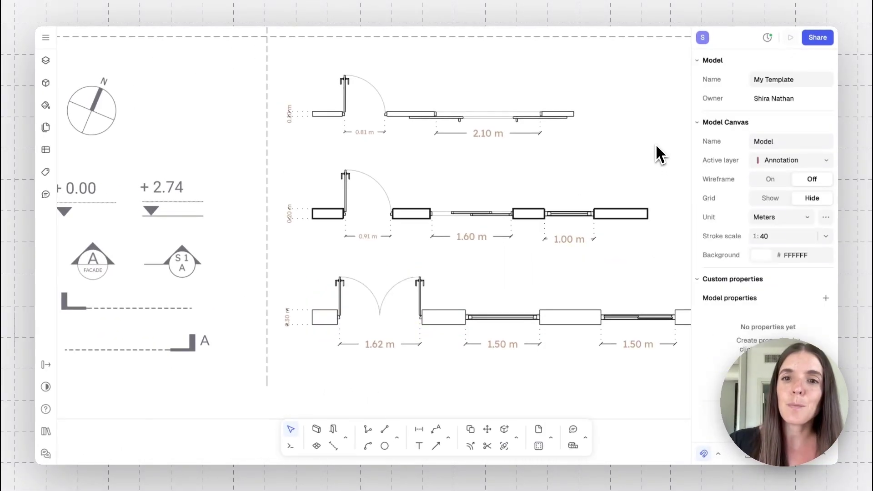
# Step: Turn on Publish styles and Publish blocks in the Share dialog's Libraries options for the template
pyautogui.keyDown('ctrl'); pyautogui.scroll(-10, 658, 154); pyautogui.keyUp('ctrl')
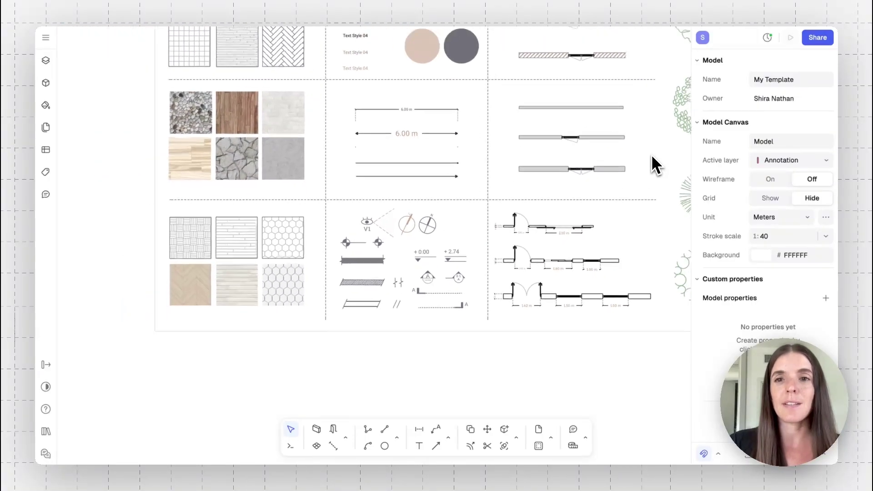
pyautogui.hscroll(5, 654, 166)
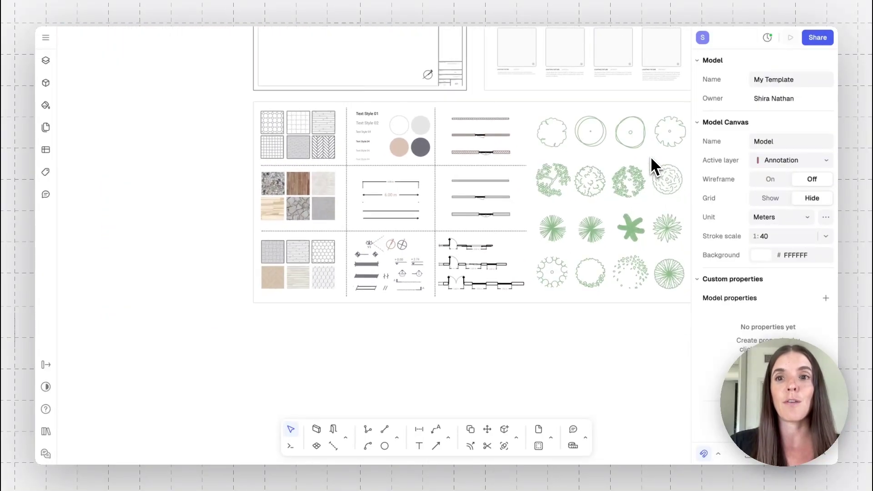
pyautogui.hscroll(2, 654, 166)
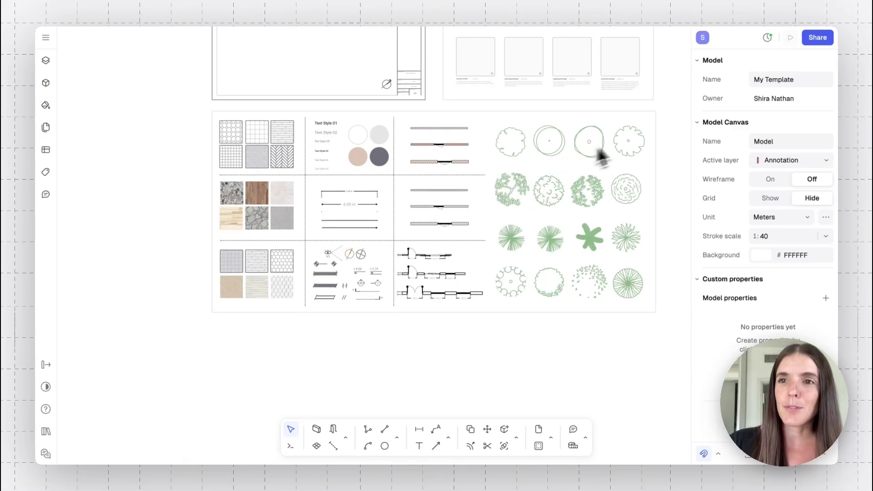
pyautogui.click(816, 40)
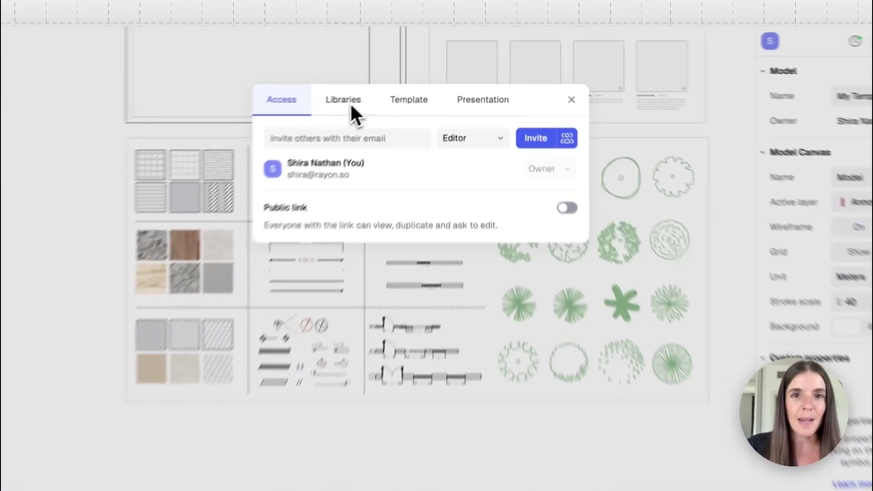
pyautogui.click(381, 85)
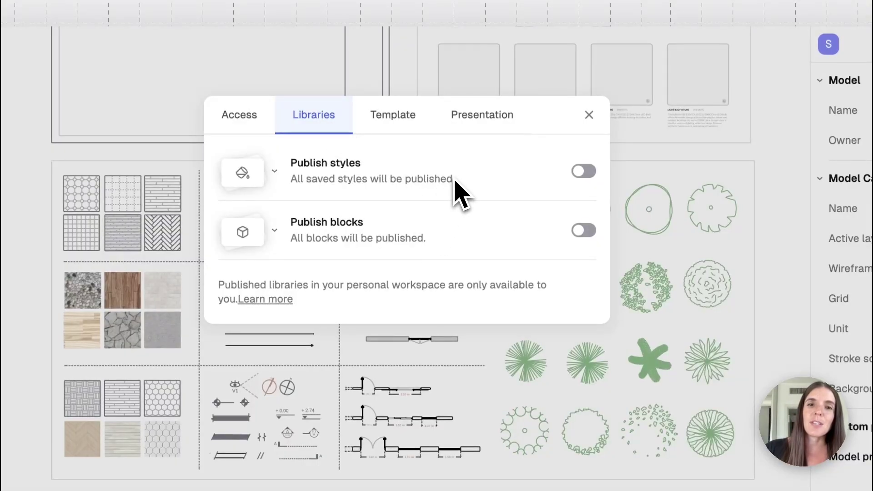
pyautogui.click(584, 177)
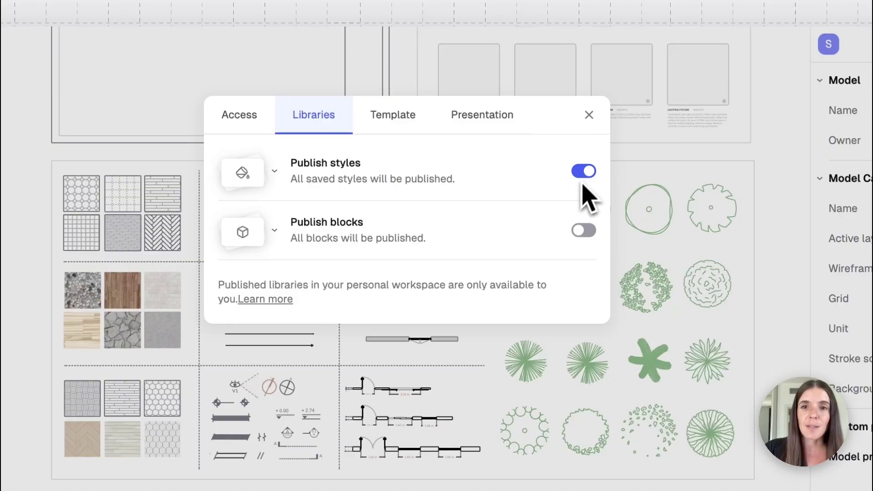
pyautogui.press('Escape')
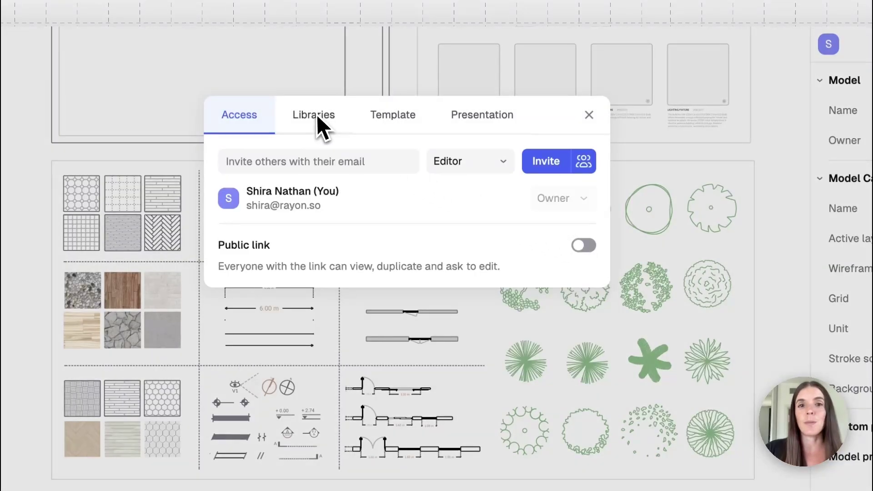
pyautogui.click(318, 119)
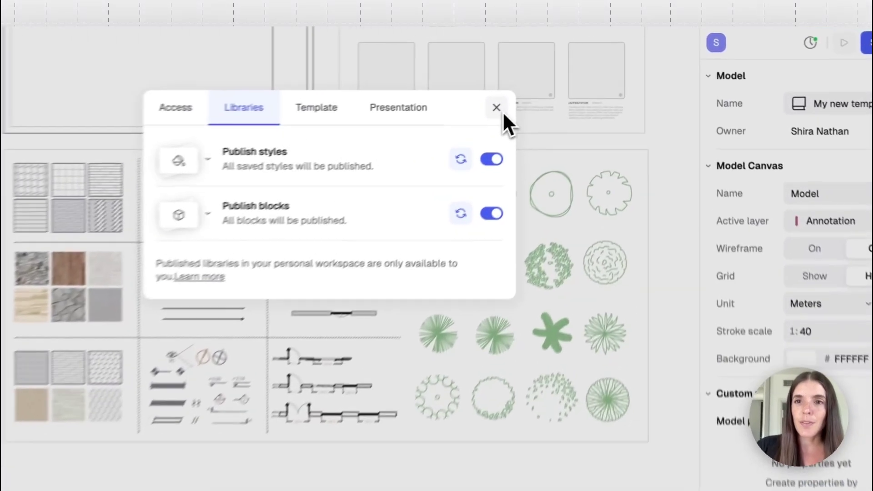
pyautogui.click(551, 82)
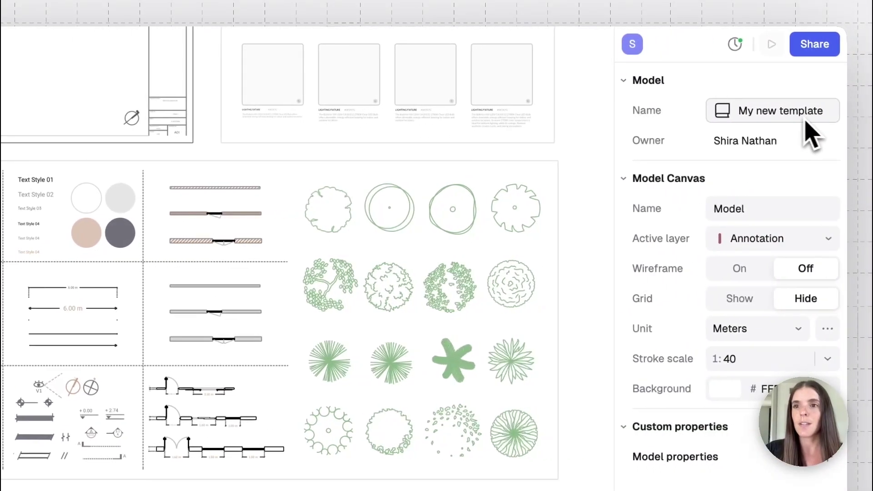
# Step: Rename the model from 'My new template' to 'My template & libs'
pyautogui.click(796, 119)
pyautogui.click(780, 120)
pyautogui.hotkey('alt', 'Left')
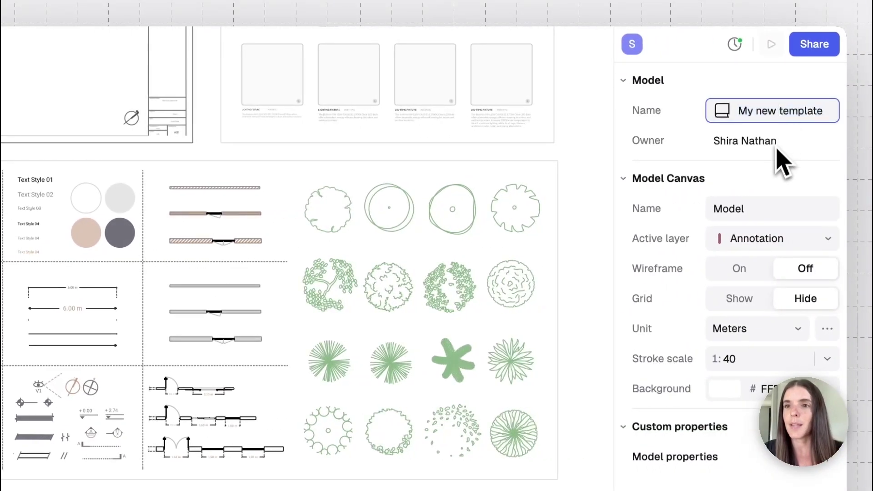
pyautogui.press('BackSpace')
pyautogui.press('BackSpace')
pyautogui.press('BackSpace')
pyautogui.press('BackSpace')
pyautogui.click(809, 114)
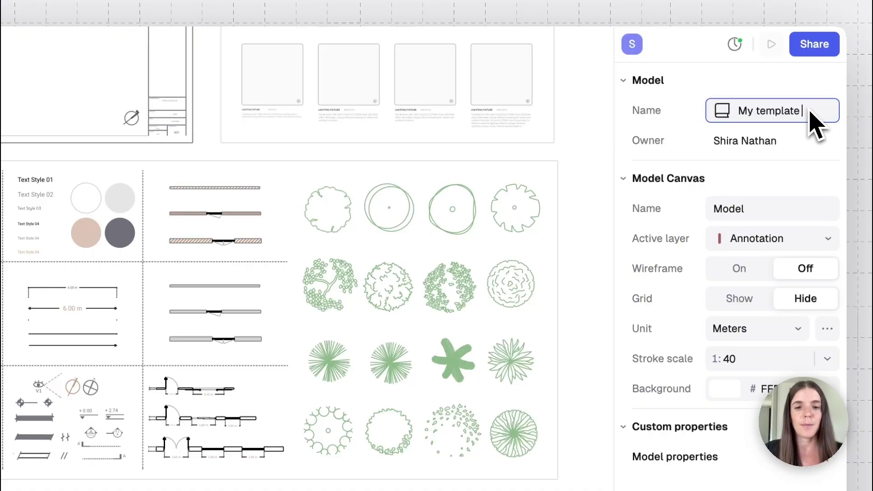
pyautogui.write('& lib')
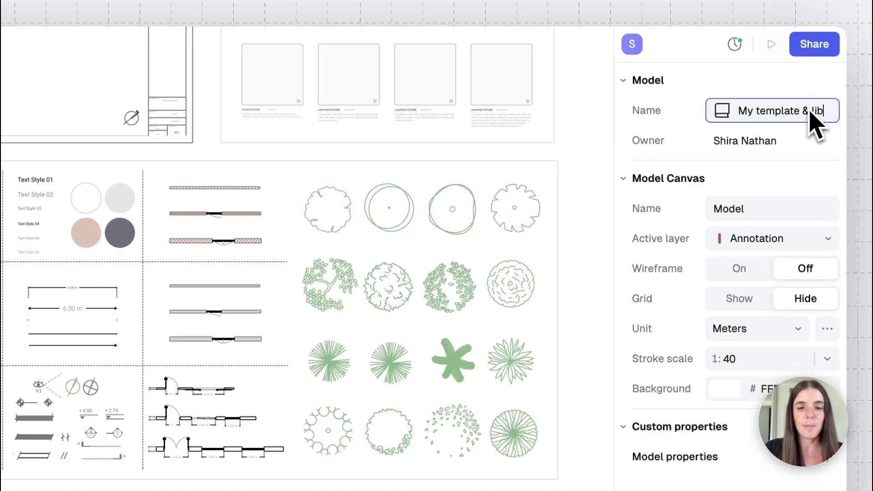
pyautogui.write('s')
pyautogui.click(753, 84)
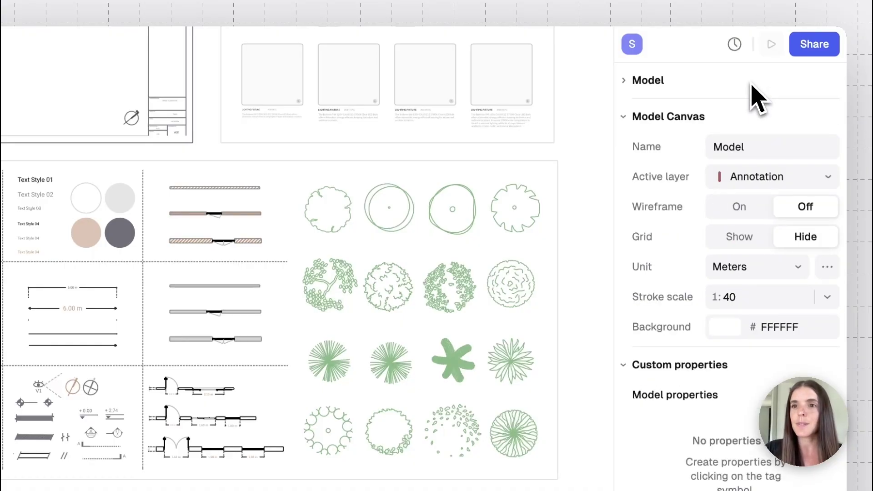
pyautogui.click(629, 83)
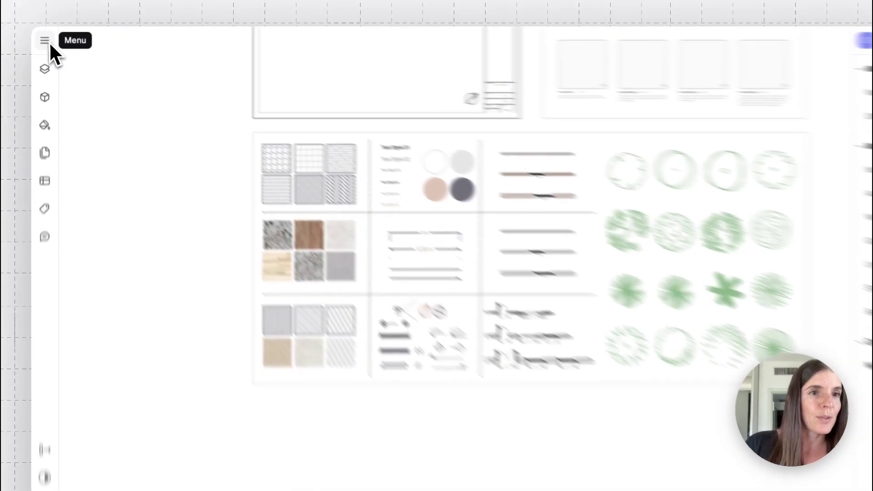
# Step: Go back to the models list and open the Copy of Apartment model
pyautogui.click(45, 41)
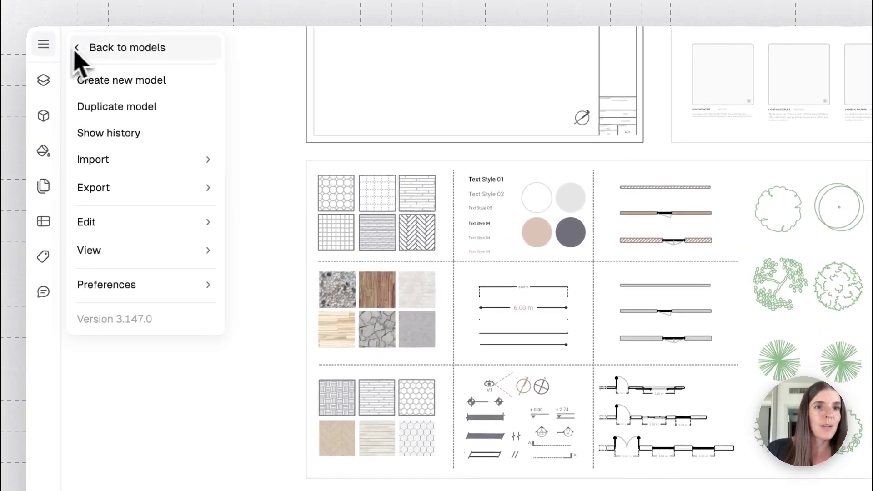
pyautogui.click(94, 51)
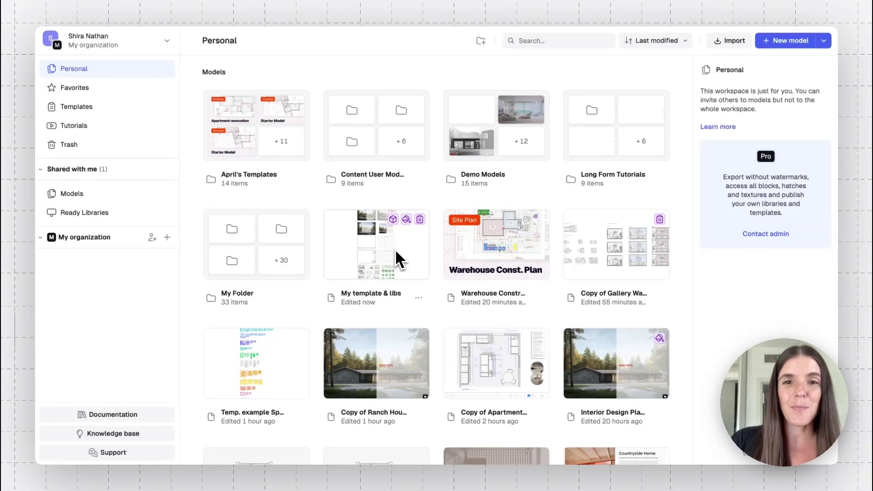
pyautogui.moveTo(393, 223)
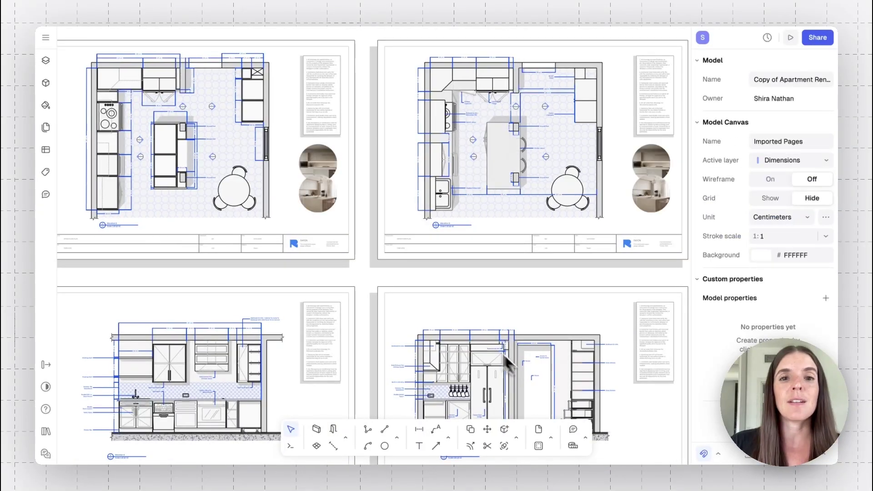
# Step: Open the apartment model's My styles panel and browse its Shapes styles, such as Island Marble and Splashback
pyautogui.keyDown('ctrl'); pyautogui.scroll(-3, 385, 293); pyautogui.keyUp('ctrl')
pyautogui.scroll(-3, 386, 300)
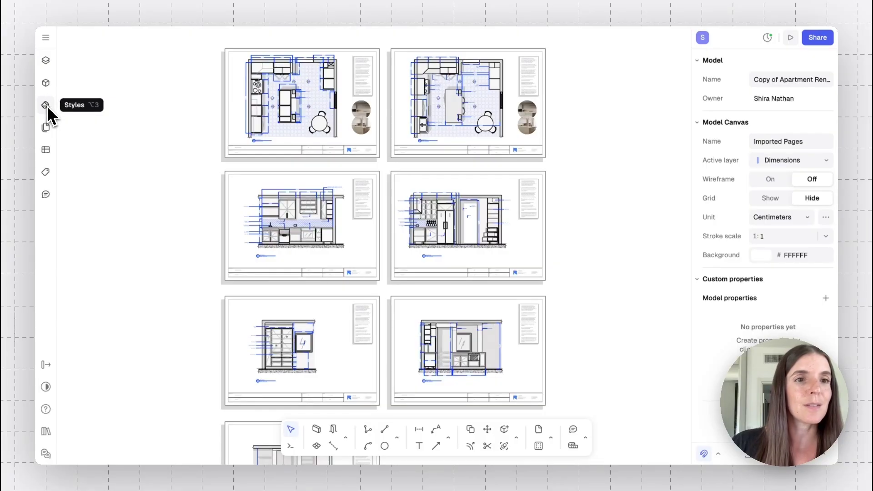
pyautogui.click(47, 108)
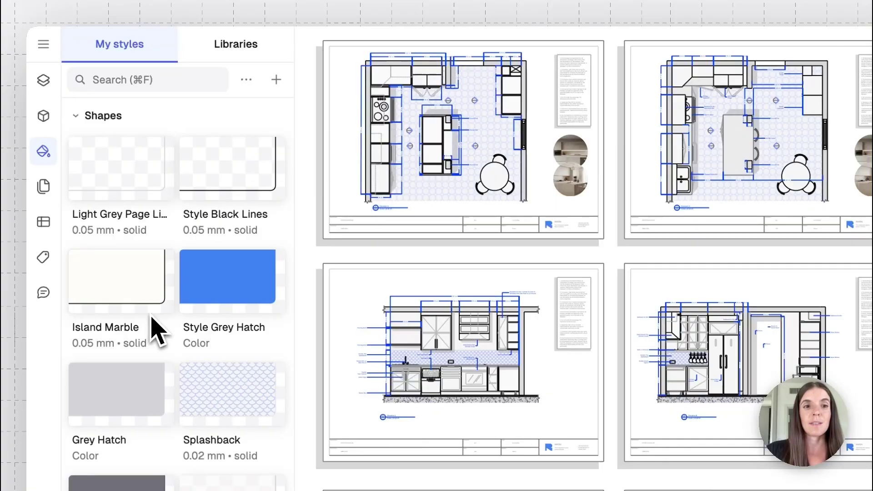
pyautogui.scroll(-1, 220, 364)
pyautogui.scroll(-8, 195, 330)
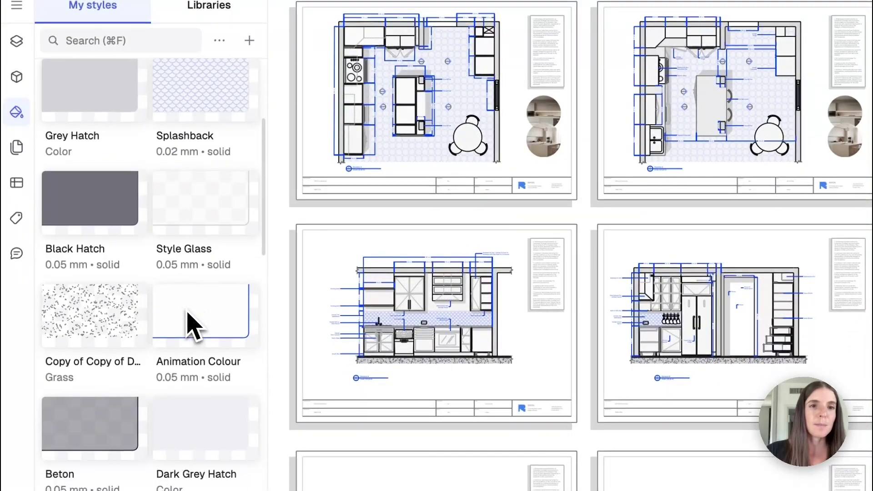
pyautogui.scroll(-3, 182, 323)
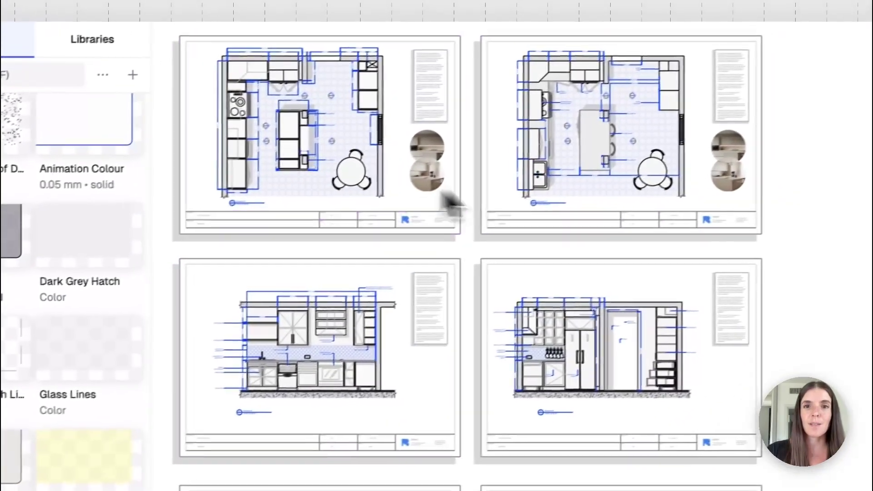
pyautogui.scroll(10, 200, 261)
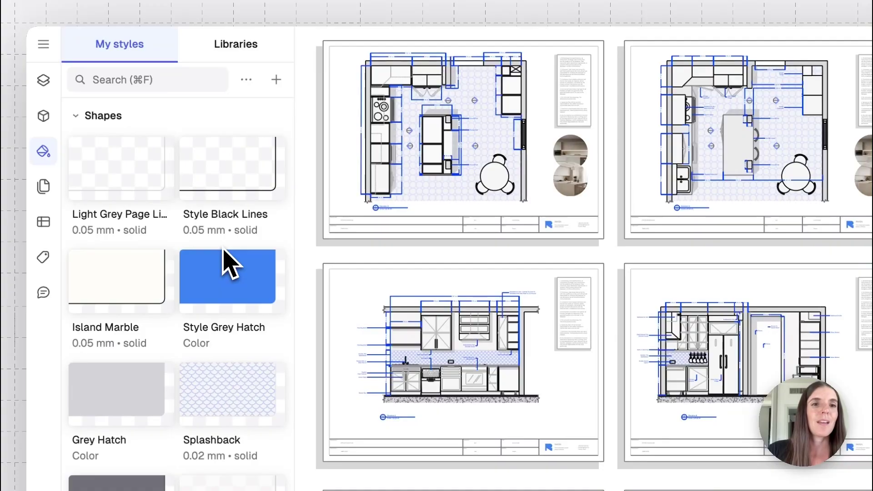
# Step: Use Import all on the My template & libs style library, bringing in Chevron Texture and Dark Grey Hatch
pyautogui.click(225, 48)
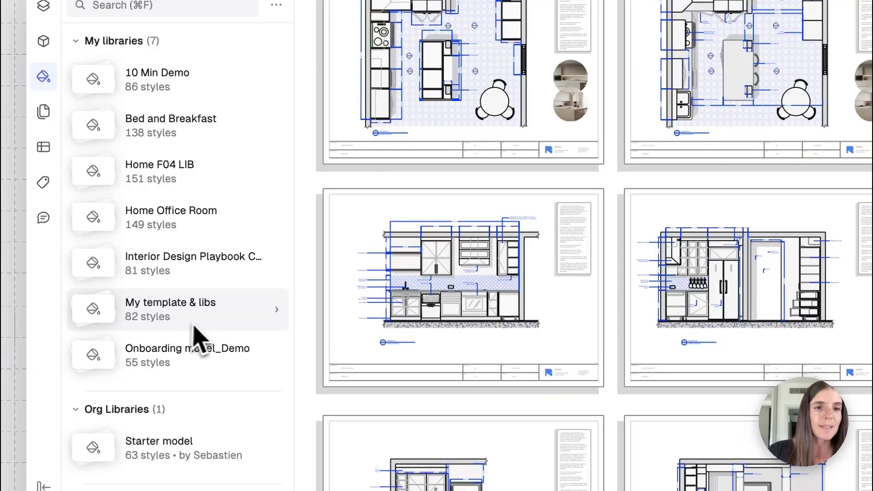
pyautogui.click(237, 320)
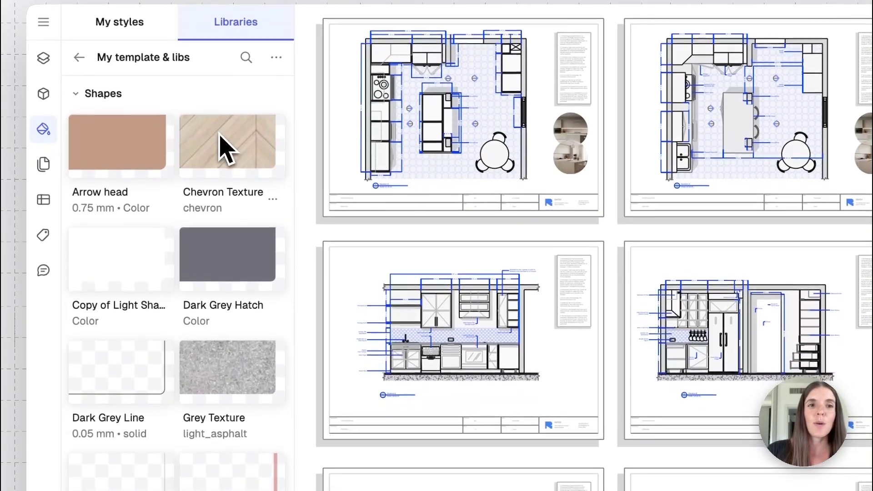
pyautogui.click(272, 199)
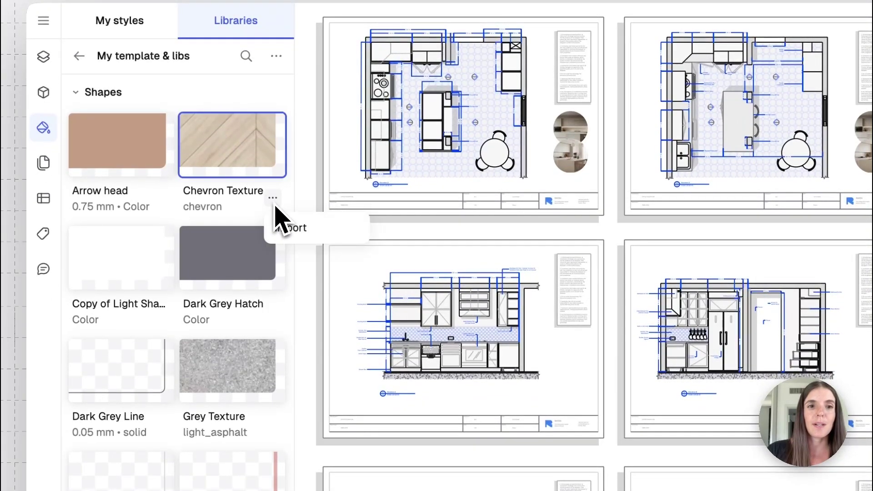
pyautogui.click(281, 62)
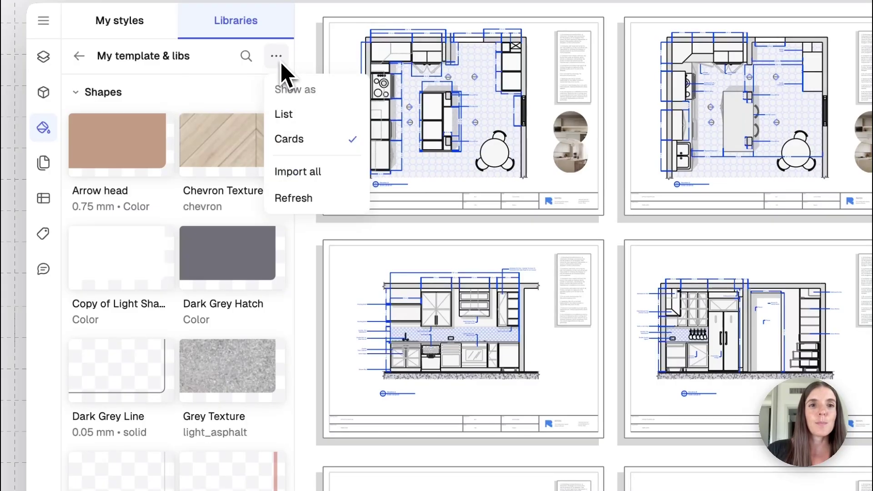
pyautogui.click(311, 177)
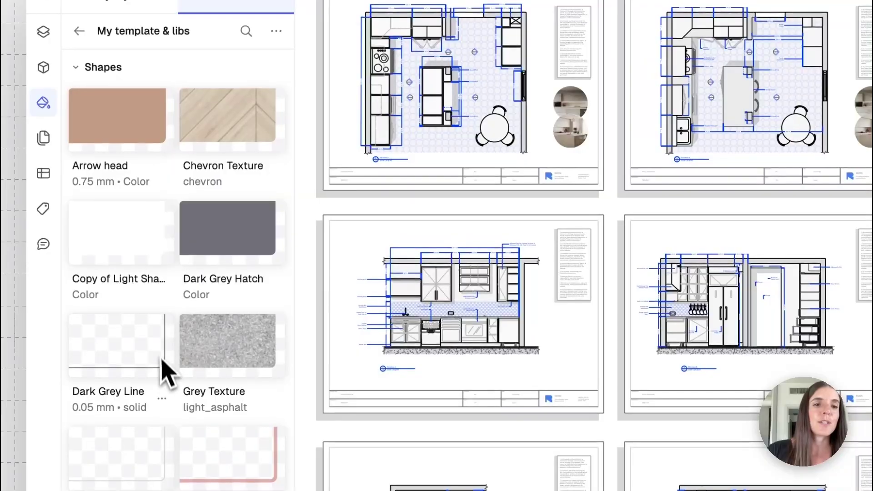
pyautogui.scroll(-3, 165, 370)
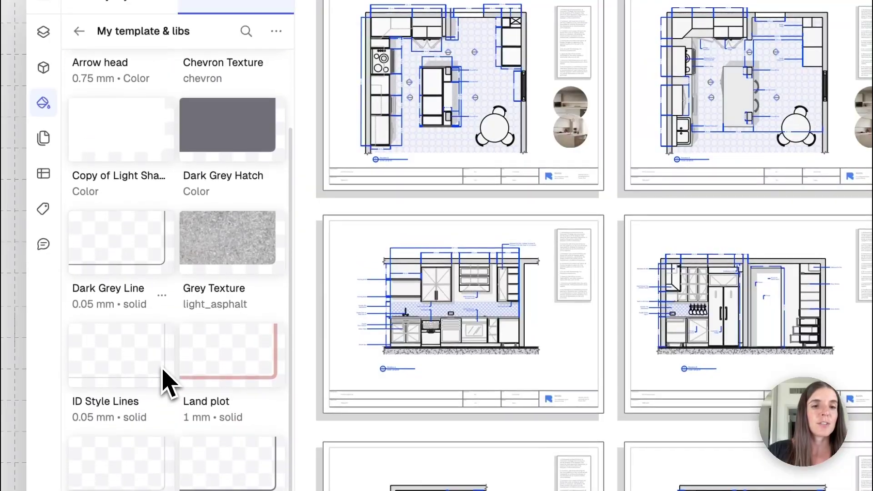
pyautogui.scroll(2, 165, 380)
pyautogui.scroll(1, 128, 295)
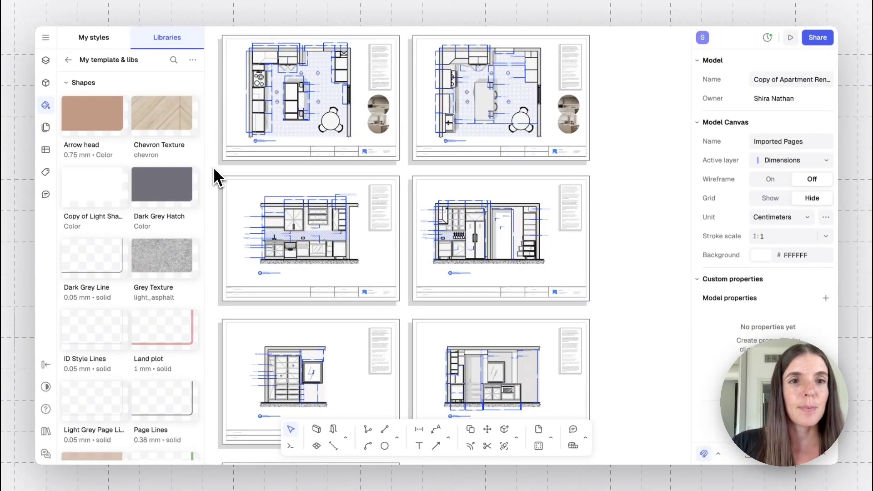
# Step: Select the kitchen floor-finish rectangle on the plan sheet and open its style list
pyautogui.keyDown('ctrl'); pyautogui.scroll(8, 213, 170); pyautogui.keyUp('ctrl')
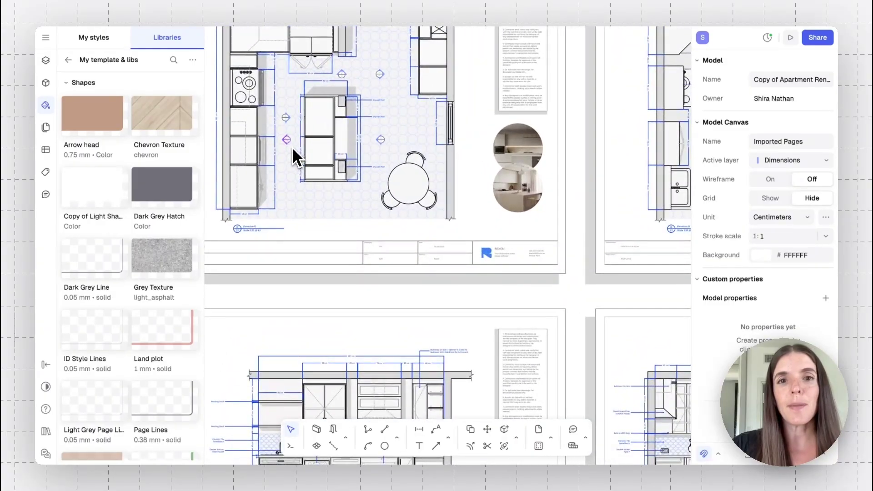
pyautogui.scroll(3, 293, 149)
pyautogui.hscroll(-3, 293, 149)
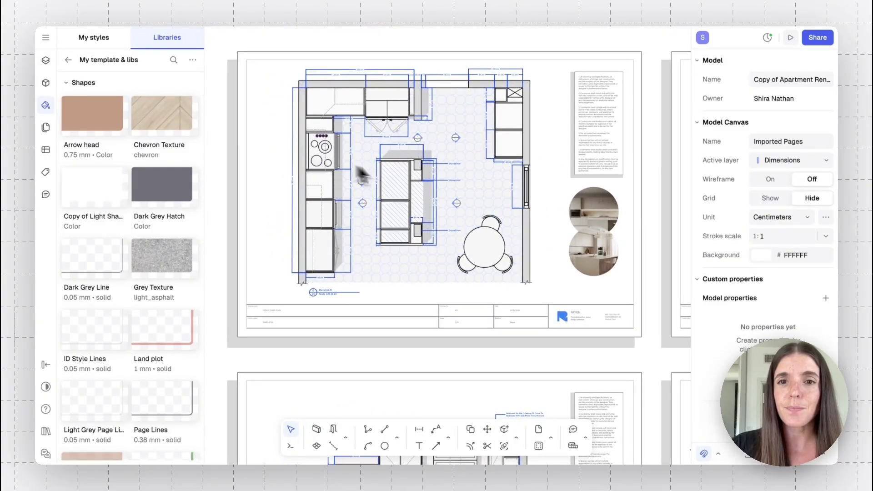
pyautogui.click(474, 189)
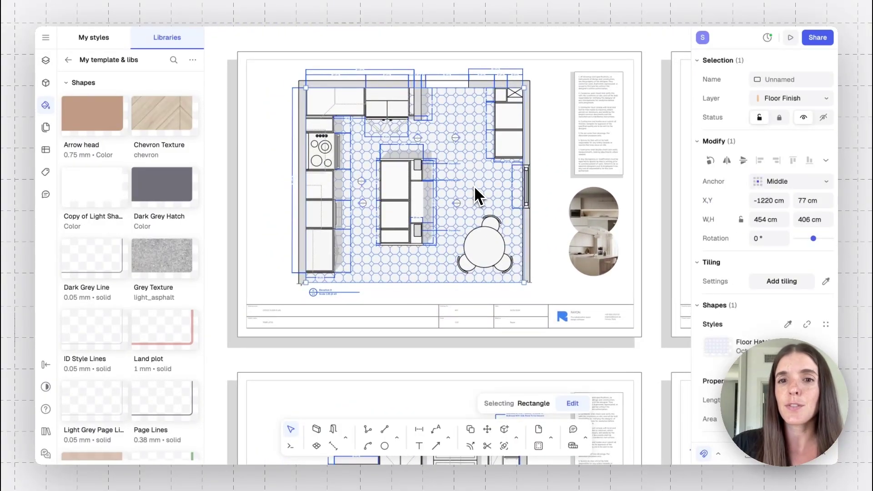
pyautogui.moveTo(773, 348)
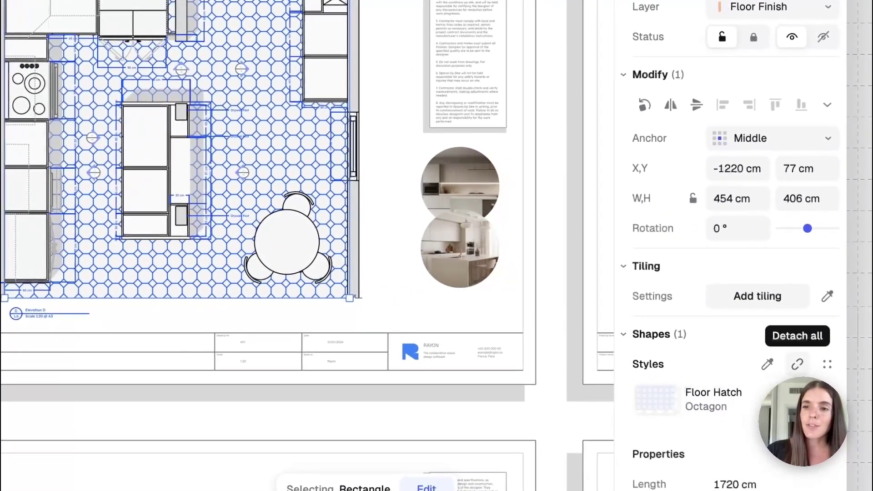
pyautogui.click(827, 364)
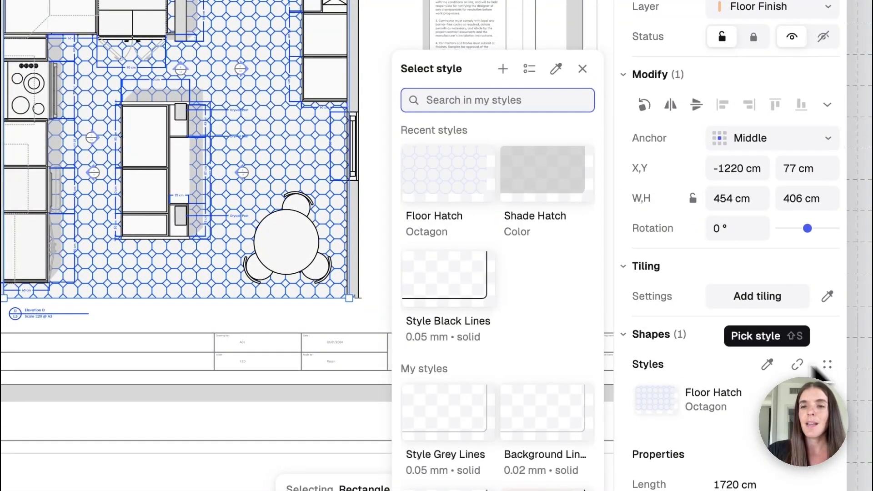
# Step: Apply the Chevron Texture style to the floor in place of the octagon Floor Hatch
pyautogui.scroll(-3, 532, 319)
pyautogui.scroll(-10, 529, 318)
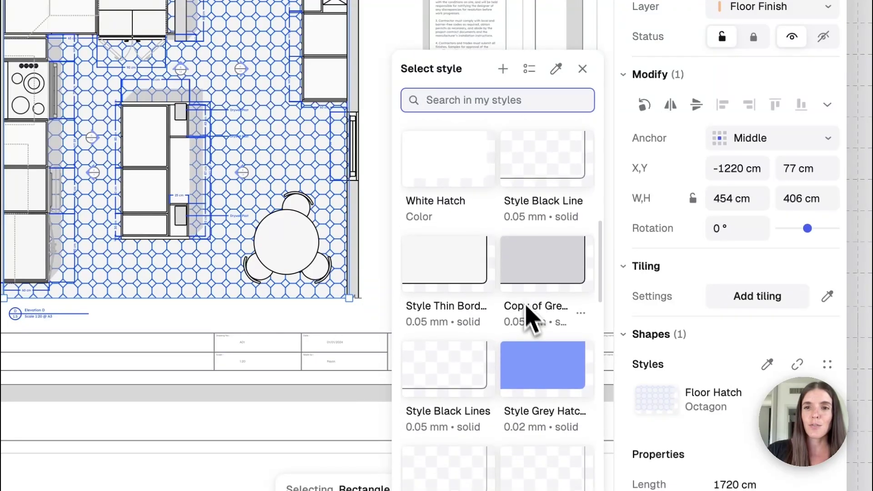
pyautogui.write('d')
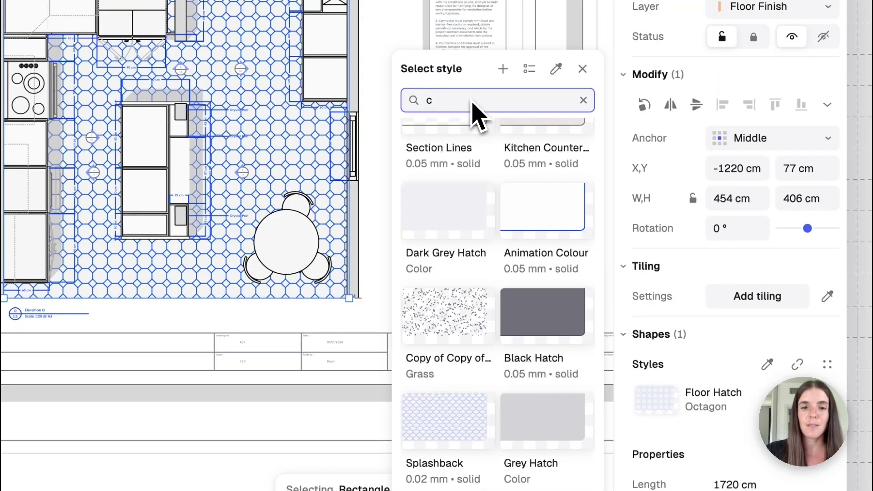
pyautogui.write('he')
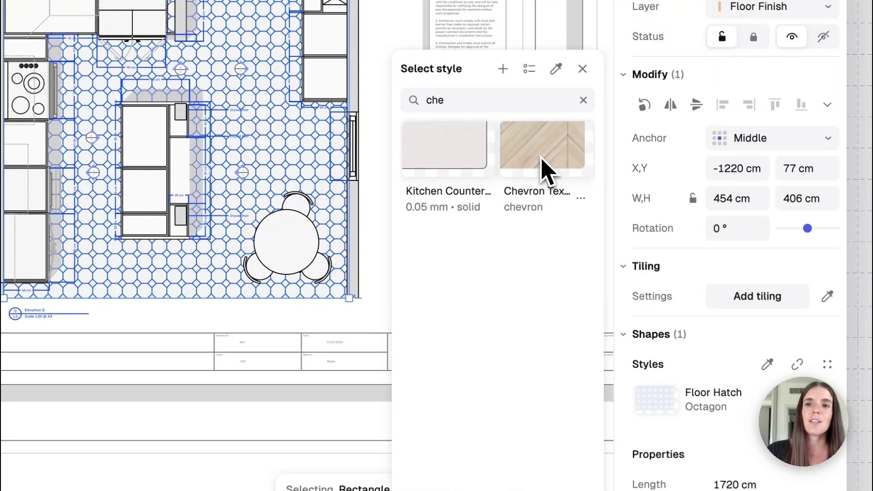
pyautogui.click(544, 171)
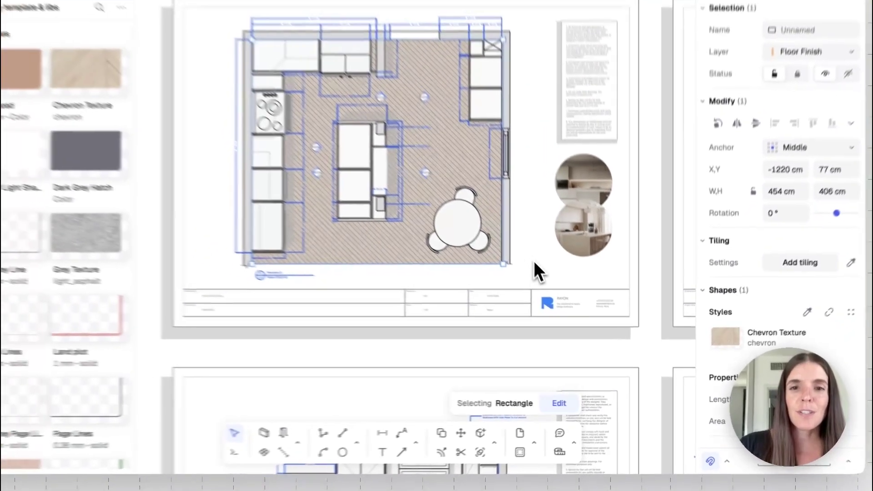
pyautogui.click(477, 214)
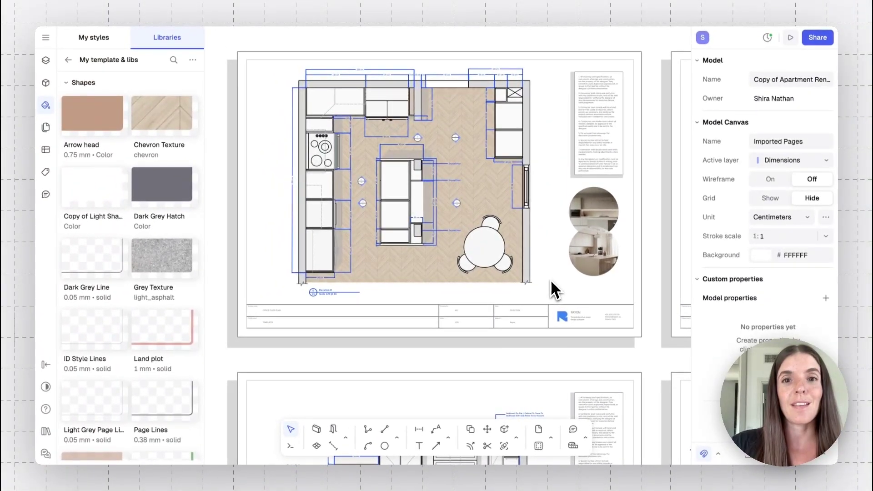
pyautogui.keyDown('ctrl'); pyautogui.scroll(-10, 551, 282); pyautogui.keyUp('ctrl')
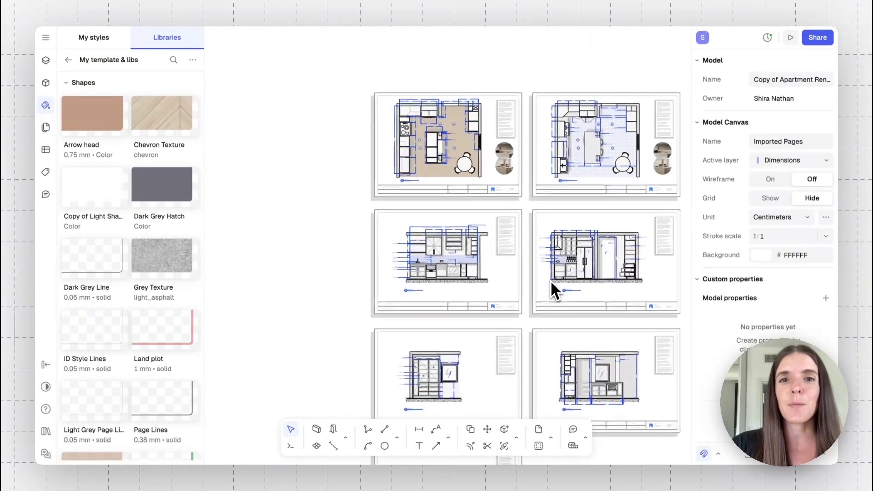
pyautogui.hscroll(2, 551, 282)
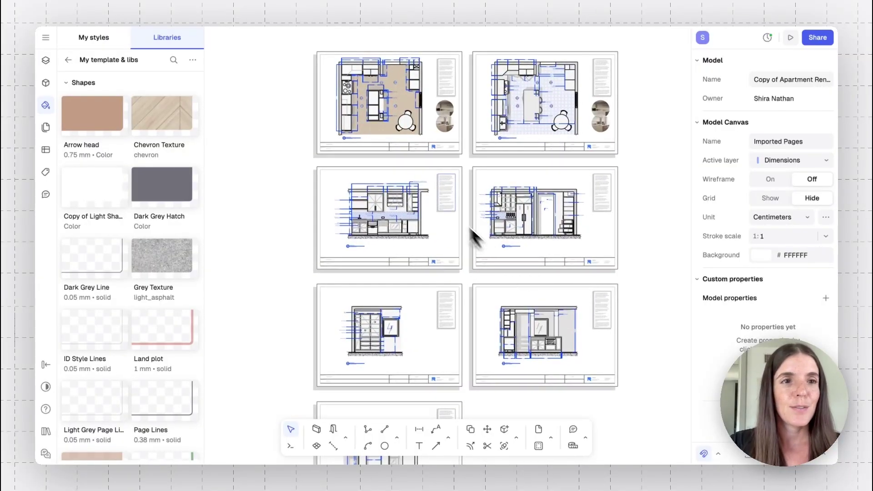
# Step: Close the Styles panel and open the Blocks panel on its Libraries tab
pyautogui.click(47, 107)
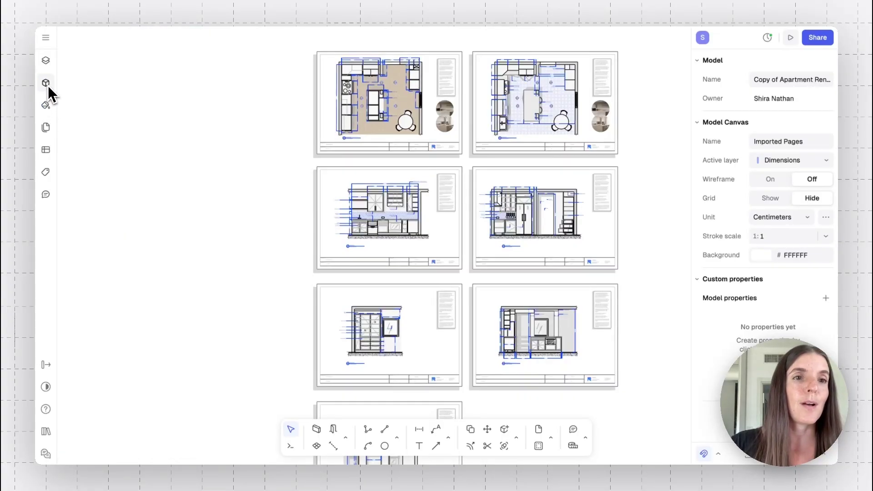
pyautogui.click(46, 85)
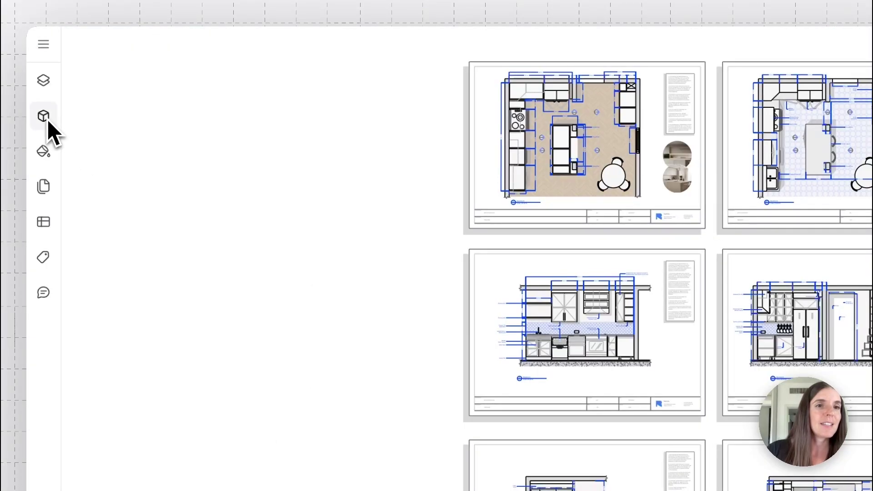
pyautogui.click(48, 91)
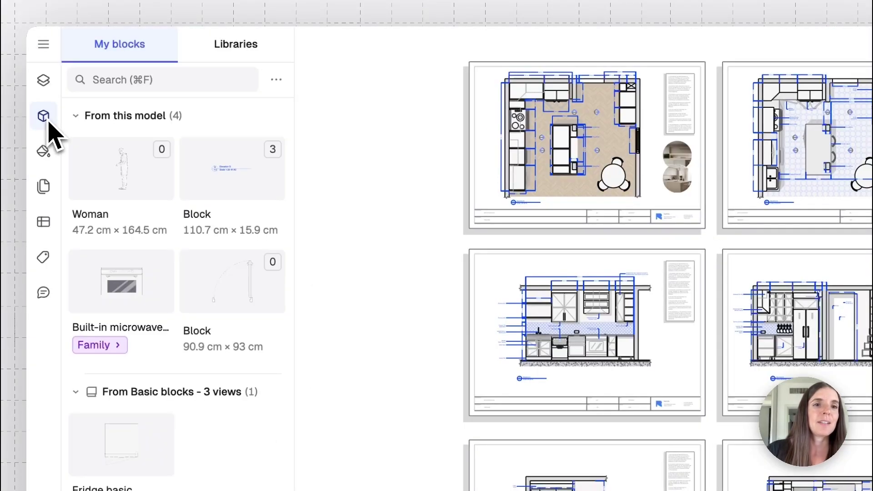
pyautogui.scroll(-5, 136, 334)
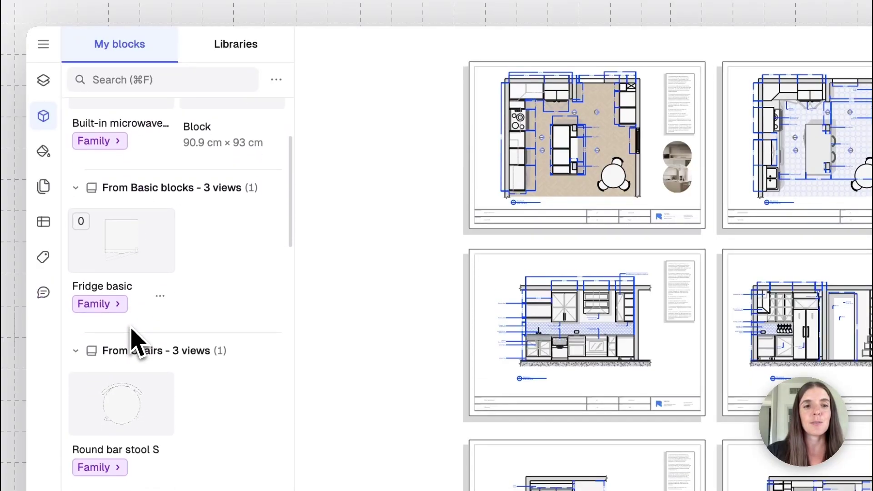
pyautogui.scroll(-20, 132, 337)
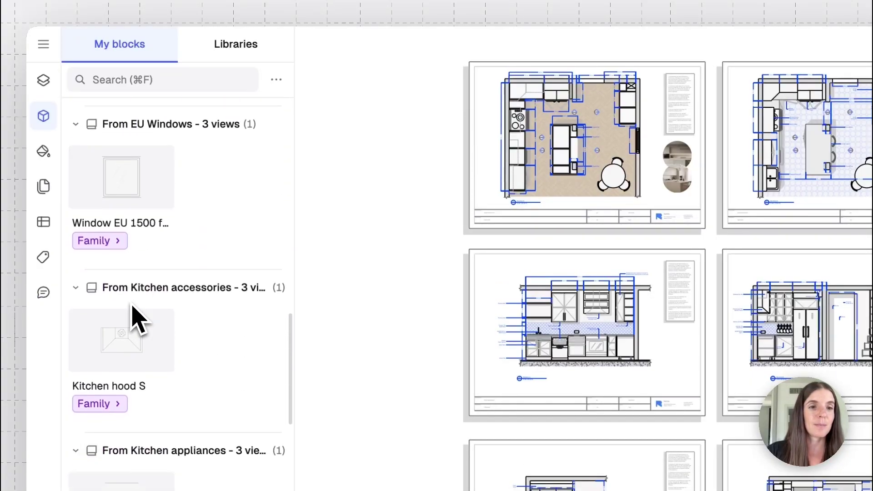
pyautogui.scroll(-4, 136, 313)
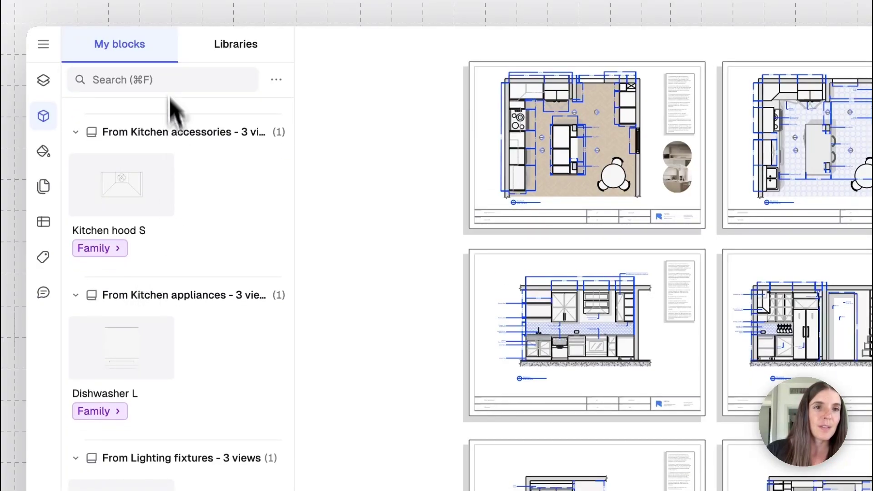
pyautogui.click(245, 47)
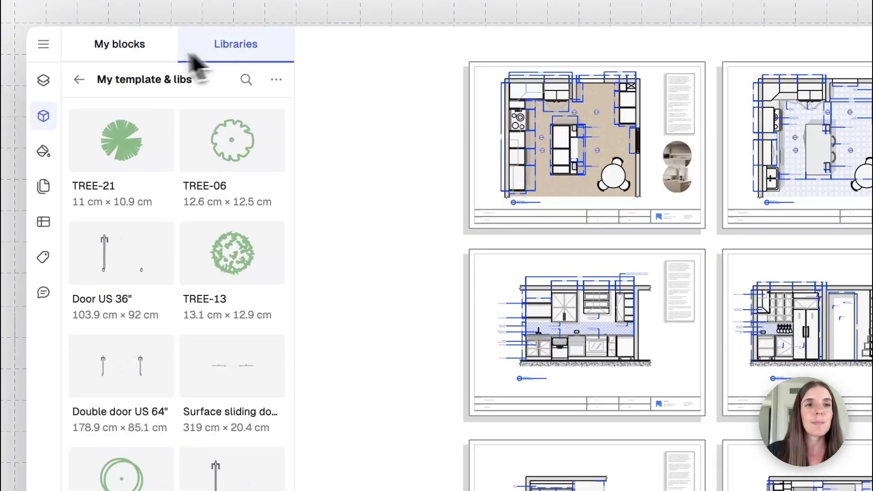
# Step: Return to the full library list and expand My libraries, showing My template & libs with 47 blocks
pyautogui.click(80, 79)
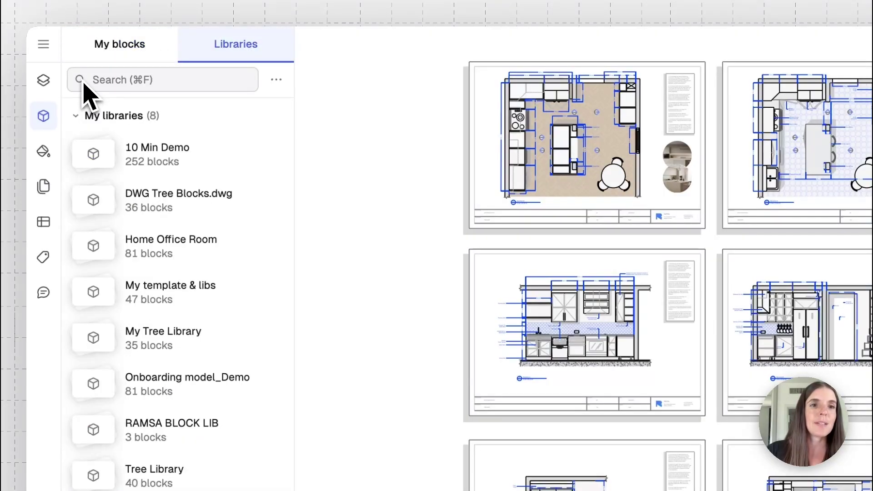
pyautogui.click(76, 116)
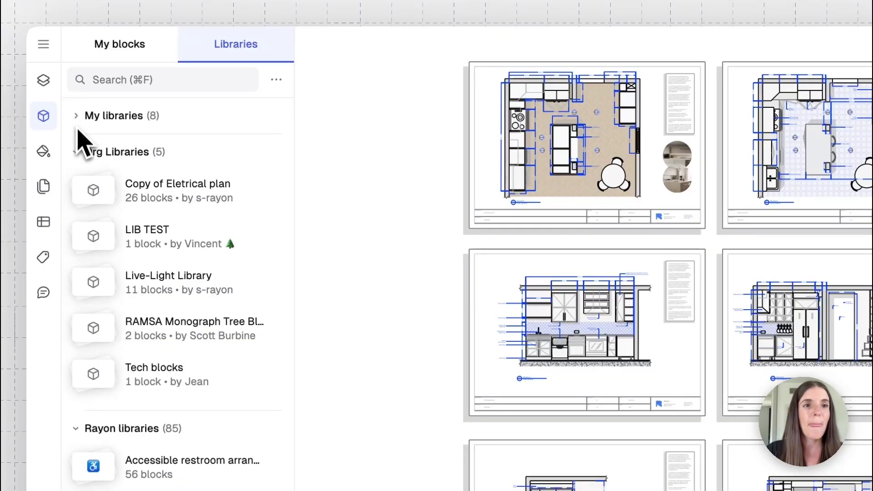
pyautogui.click(76, 153)
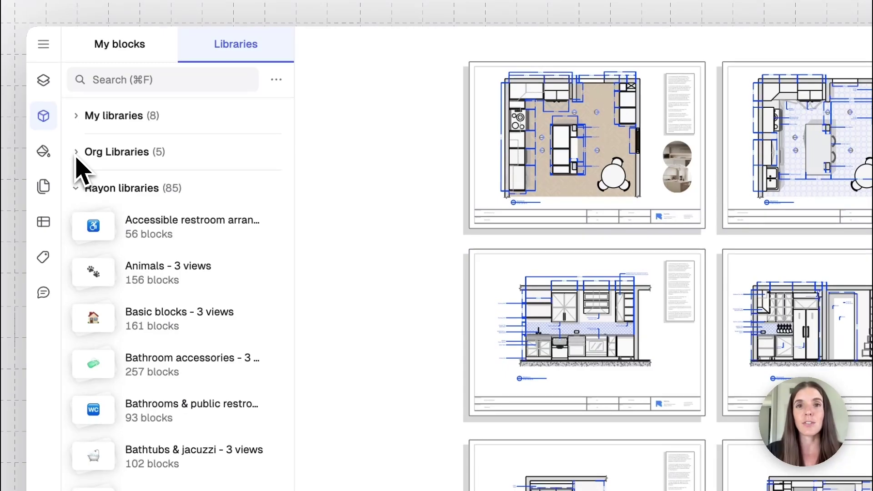
pyautogui.click(77, 193)
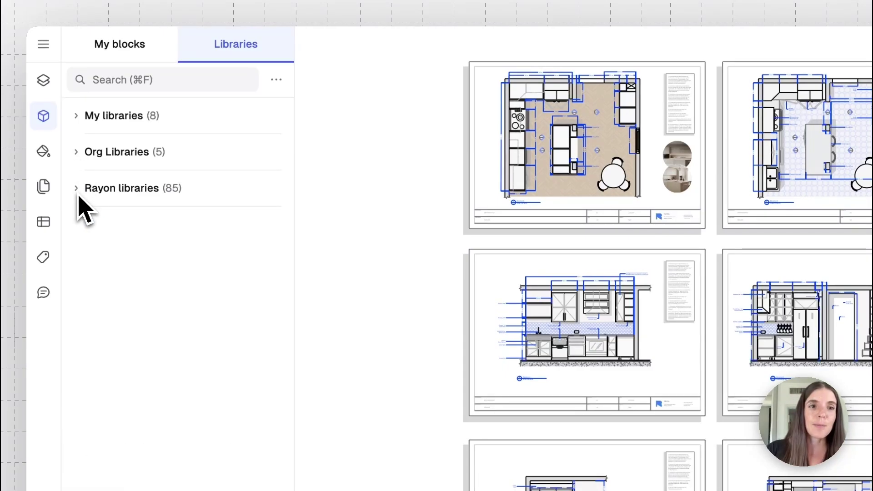
pyautogui.click(77, 190)
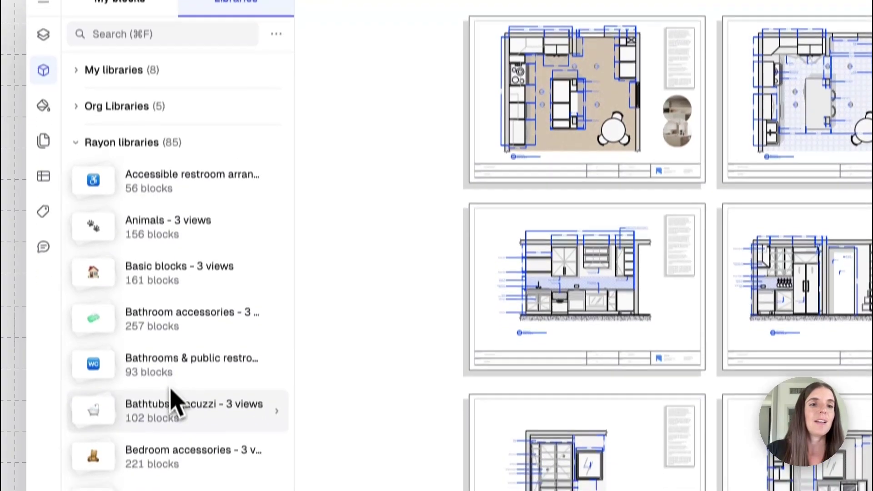
pyautogui.scroll(-8, 171, 389)
pyautogui.scroll(8, 175, 392)
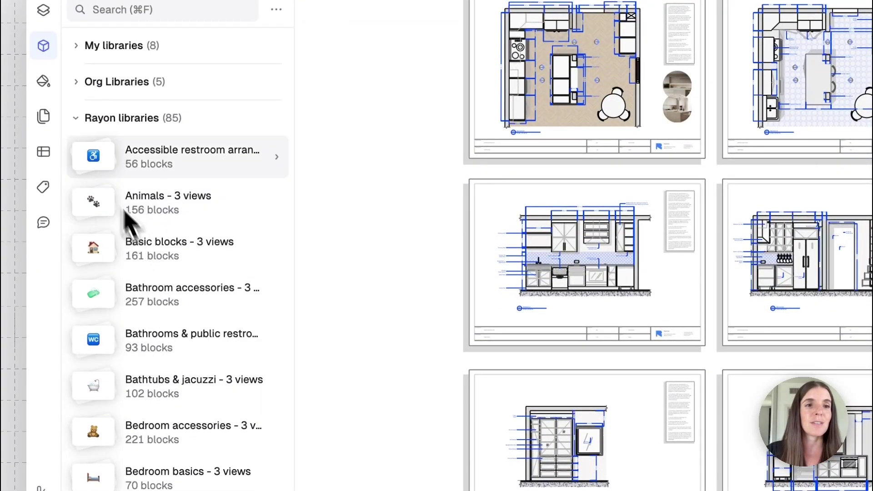
pyautogui.click(76, 119)
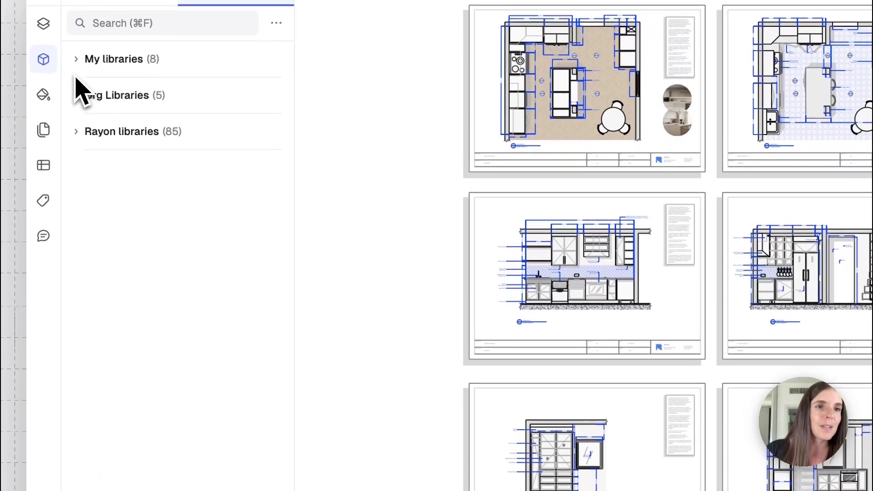
pyautogui.click(76, 48)
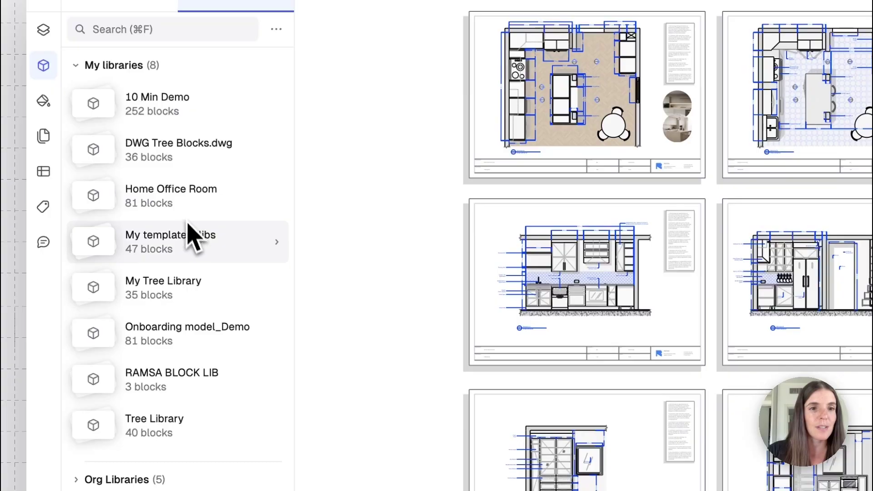
# Step: Drag the A3 - Title block from My template & libs onto the canvas
pyautogui.click(206, 261)
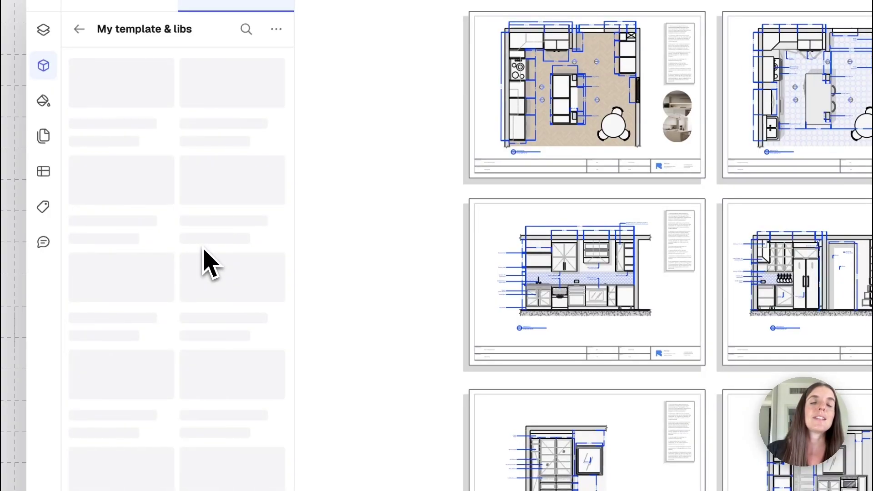
pyautogui.scroll(-5, 195, 359)
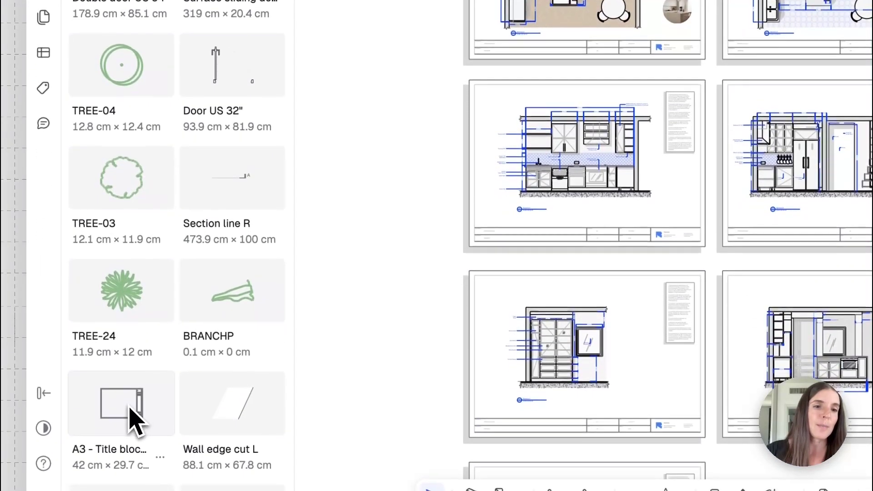
pyautogui.moveTo(131, 443); pyautogui.dragTo(394, 143)
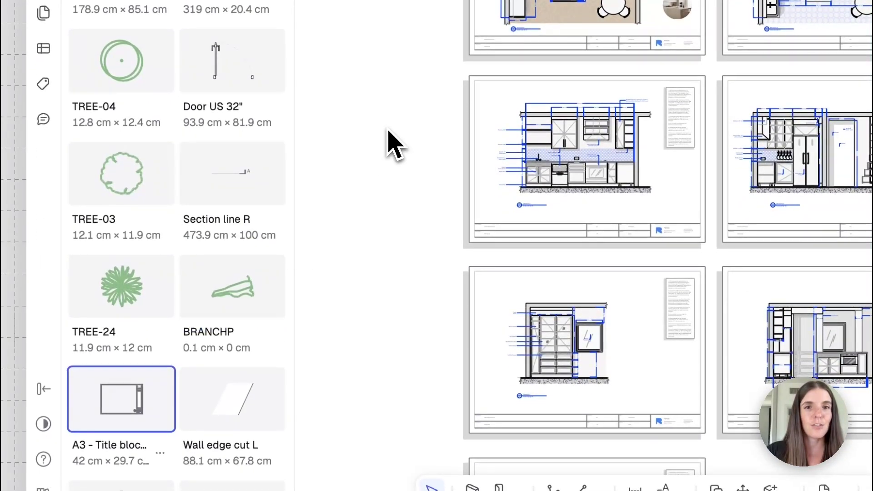
pyautogui.keyDown('ctrl'); pyautogui.scroll(-5, 382, 163); pyautogui.keyUp('ctrl')
pyautogui.keyDown('ctrl'); pyautogui.scroll(10, 380, 165); pyautogui.keyUp('ctrl')
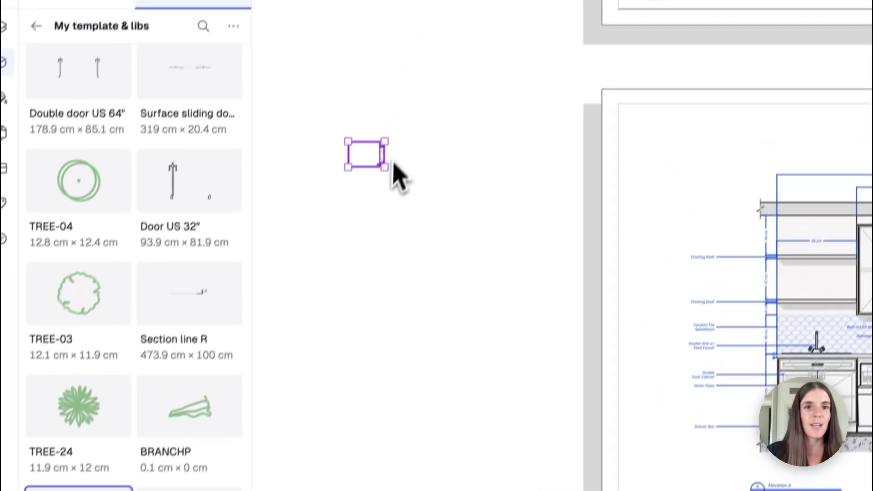
# Step: Scale the title block to 840 × 593 cm and position it over the first plan sheet
pyautogui.moveTo(384, 168); pyautogui.dragTo(872, 490)
pyautogui.keyDown('ctrl'); pyautogui.scroll(-10, 571, 278); pyautogui.keyUp('ctrl')
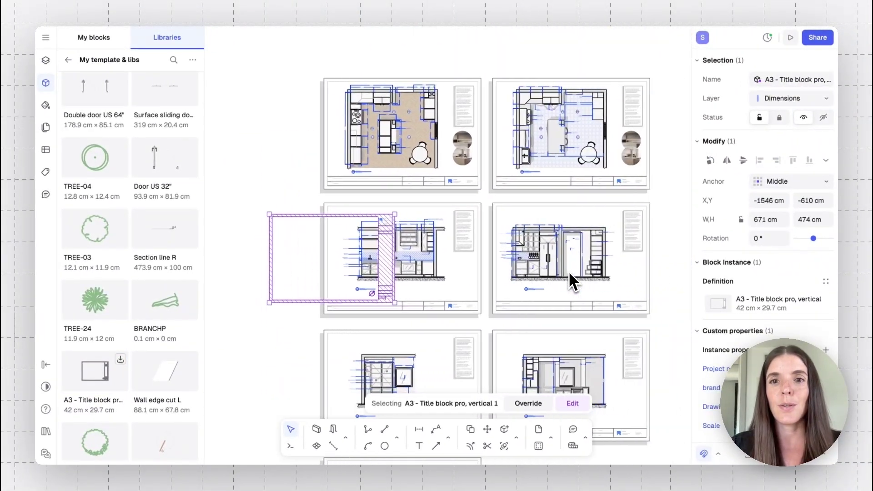
pyautogui.scroll(-2, 571, 279)
pyautogui.hscroll(1, 555, 275)
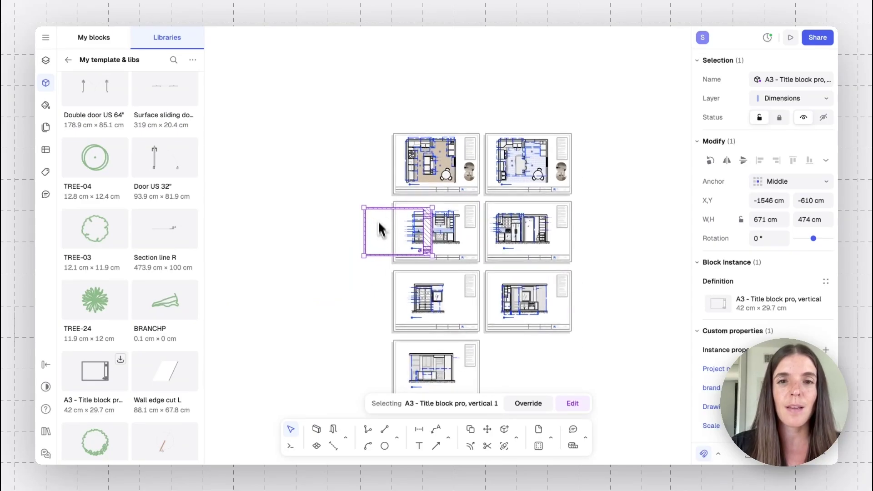
pyautogui.moveTo(381, 230); pyautogui.dragTo(411, 140)
pyautogui.keyDown('ctrl'); pyautogui.scroll(5, 410, 97); pyautogui.keyUp('ctrl')
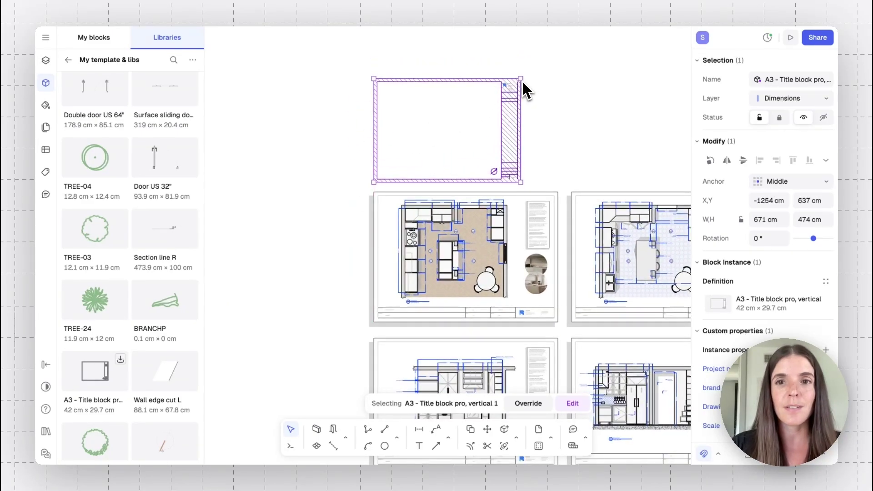
pyautogui.moveTo(522, 82); pyautogui.dragTo(555, 224)
pyautogui.click(591, 84)
pyautogui.click(557, 200)
pyautogui.press('Escape')
# Step: Settle the title block on the first kitchen plan page, then hide the block library to view all sheets
pyautogui.click(547, 168)
pyautogui.scroll(-5, 548, 168)
pyautogui.hscroll(5, 548, 168)
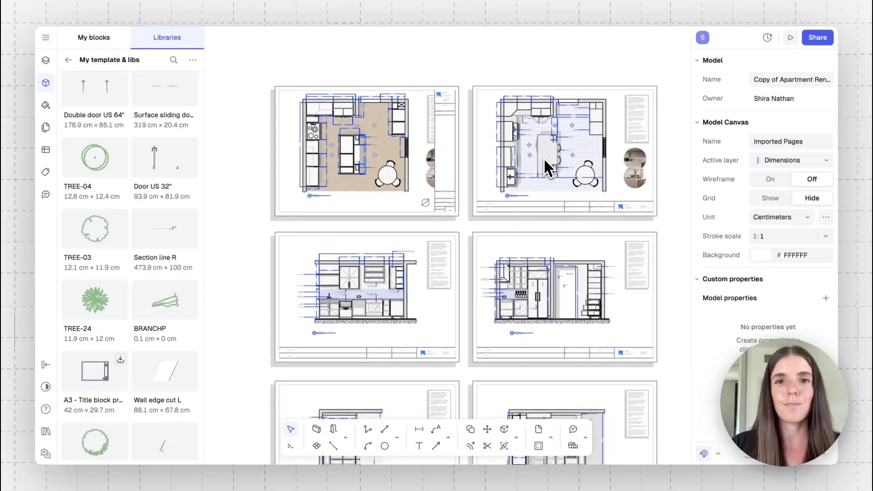
pyautogui.scroll(-3, 547, 169)
pyautogui.hscroll(2, 548, 169)
pyautogui.click(46, 83)
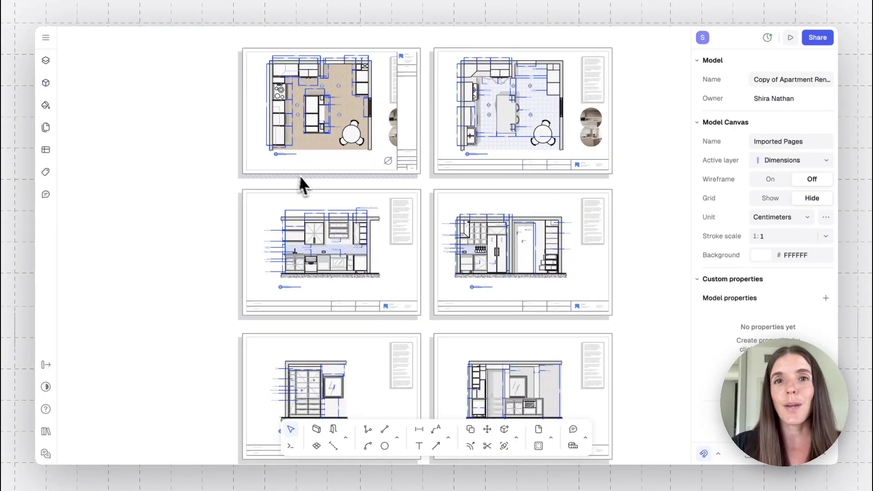
pyautogui.keyDown('ctrl'); pyautogui.scroll(-3, 311, 189); pyautogui.keyUp('ctrl')
pyautogui.keyDown('ctrl'); pyautogui.scroll(3, 311, 189); pyautogui.keyUp('ctrl')
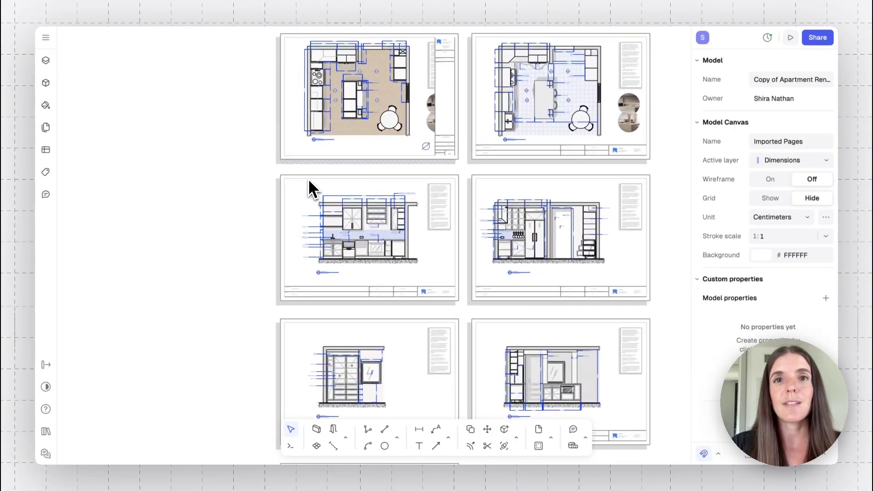
pyautogui.hscroll(3, 309, 182)
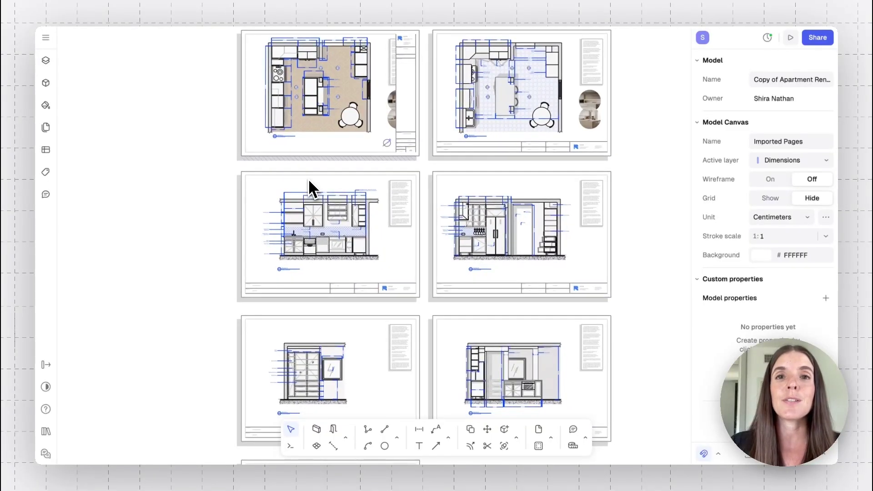